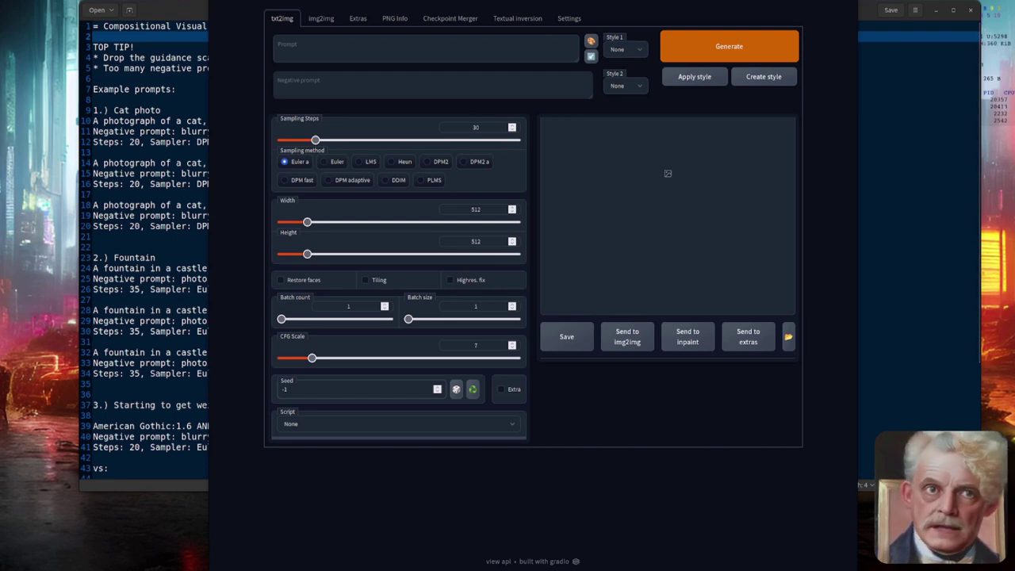
Step: Switch to the PDF of the Composable Diffusion Models paper
key("alt+Tab")
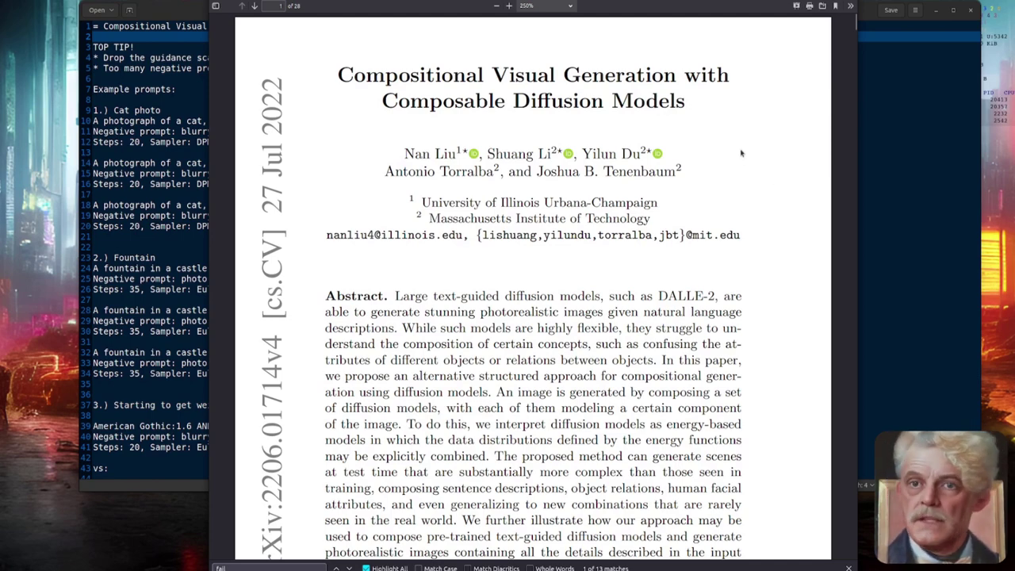
Step: Scroll through the paper from the abstract to the DDPM background equations on page 4
scroll(742, 153, "down", 5)
scroll(738, 148, "down", 12)
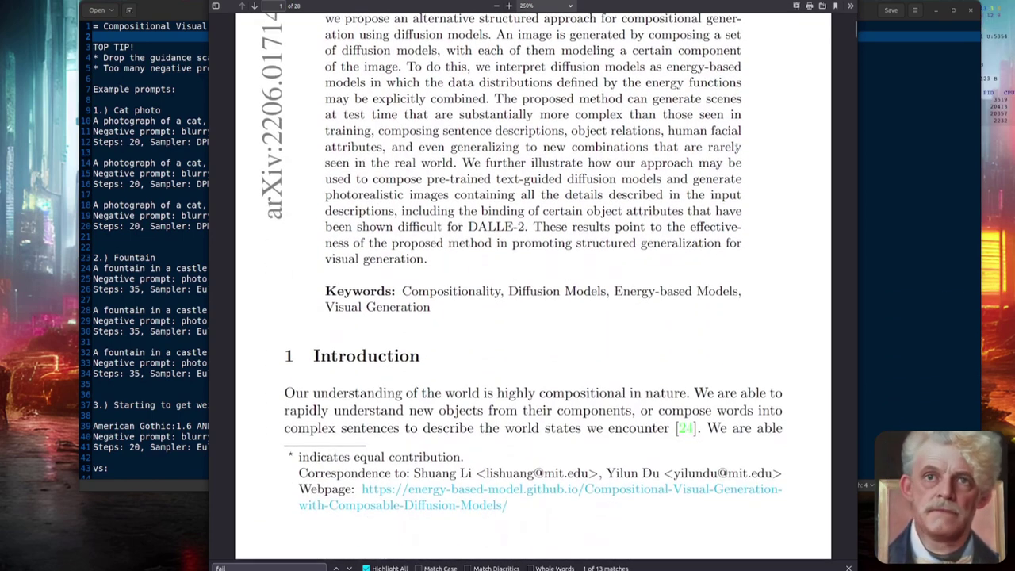
scroll(735, 151, "down", 5)
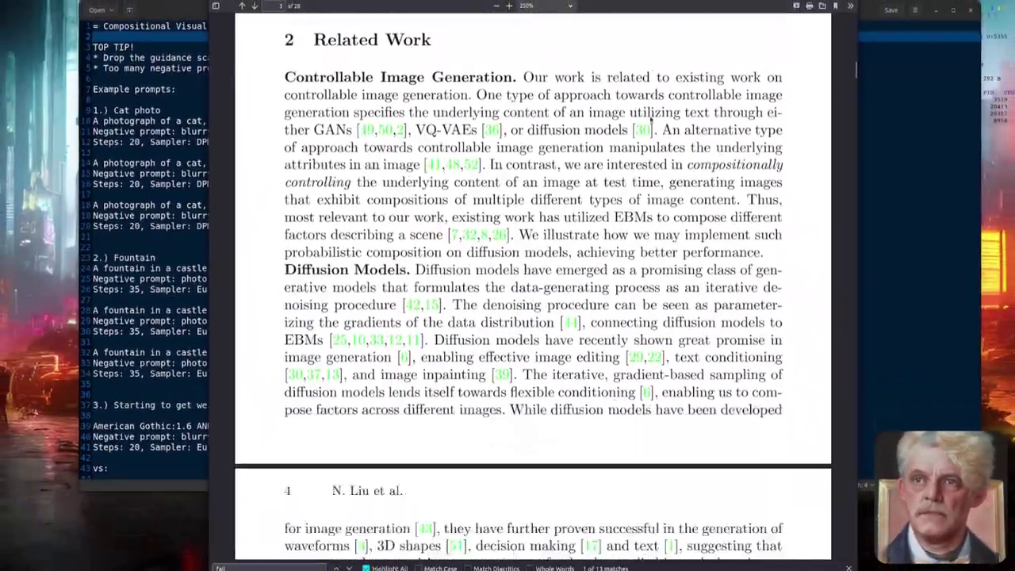
scroll(632, 151, "down", 1)
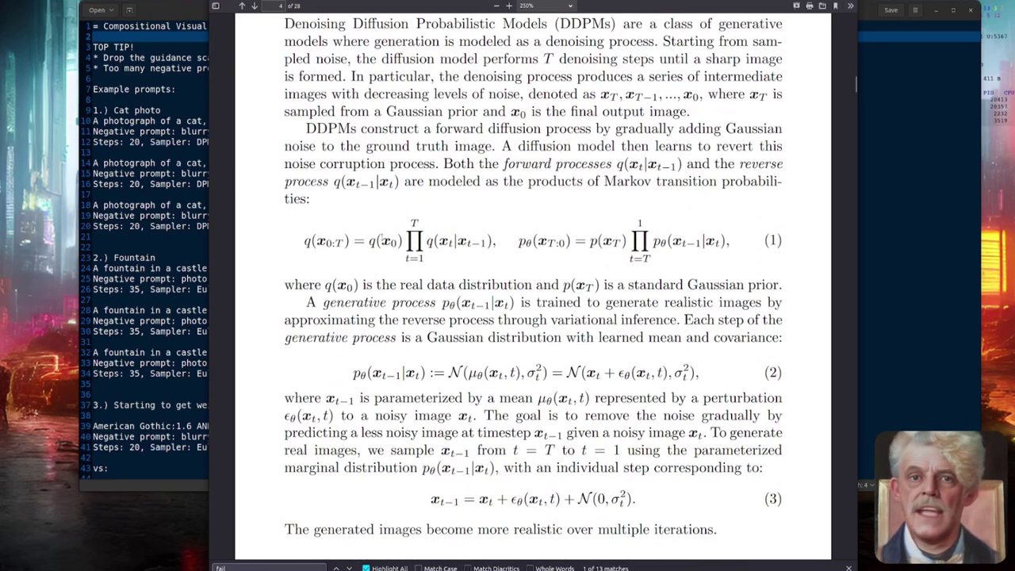
scroll(379, 240, "down", 12)
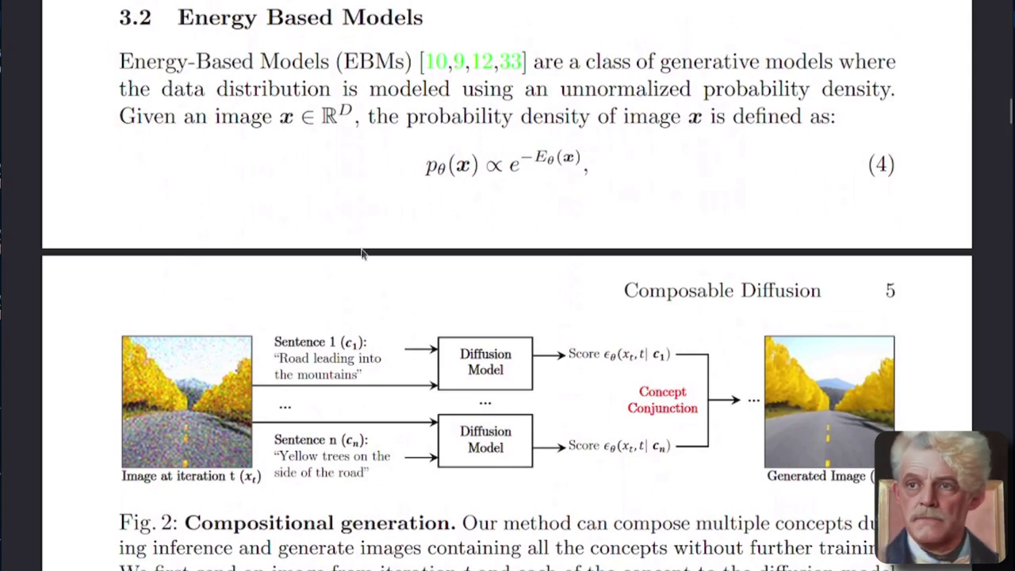
Step: Highlight Fig. 2's two sentences, 'Road leading into the mountains' and 'Yellow trees on the side of the road', then its score labels
left_click_drag(279, 358, 362, 376)
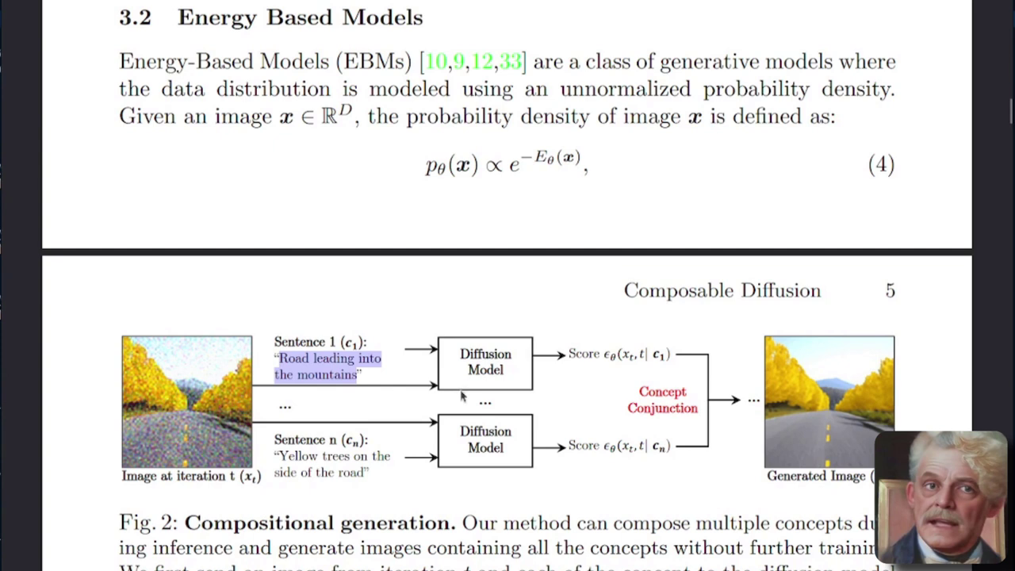
left_click_drag(278, 456, 364, 472)
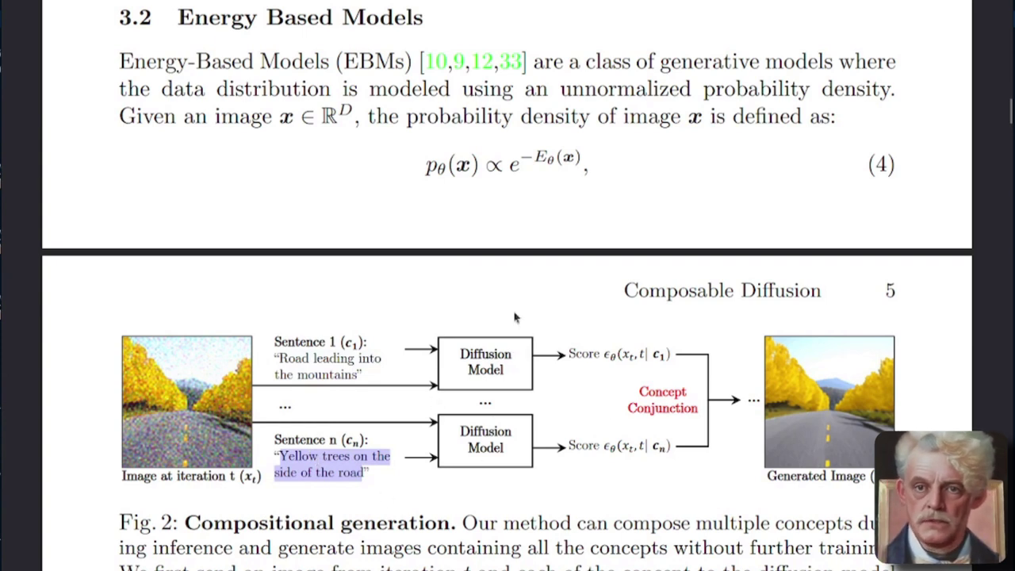
left_click_drag(642, 390, 668, 390)
left_click(666, 392)
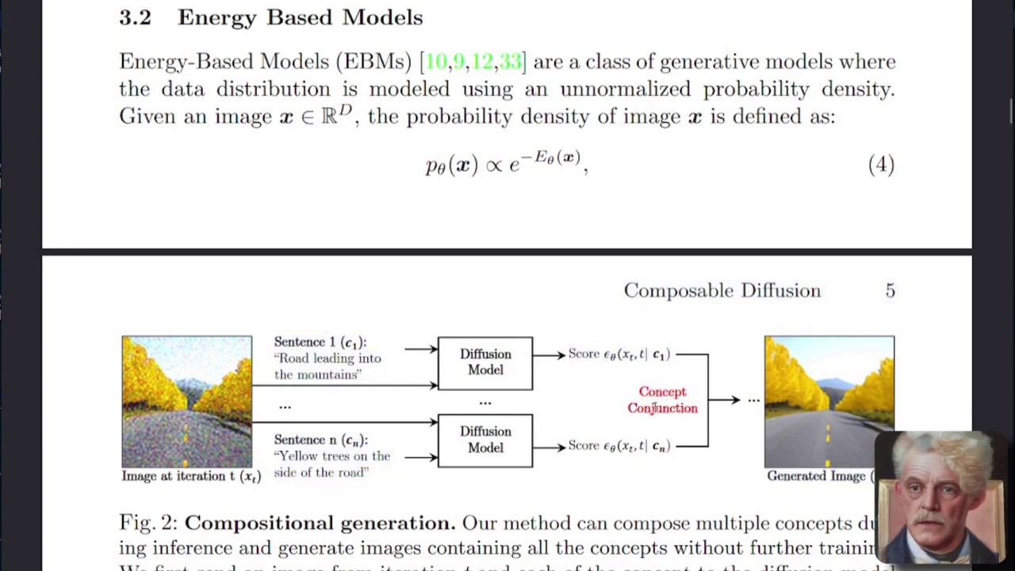
left_click_drag(569, 355, 642, 355)
left_click_drag(569, 445, 647, 446)
left_click(856, 391)
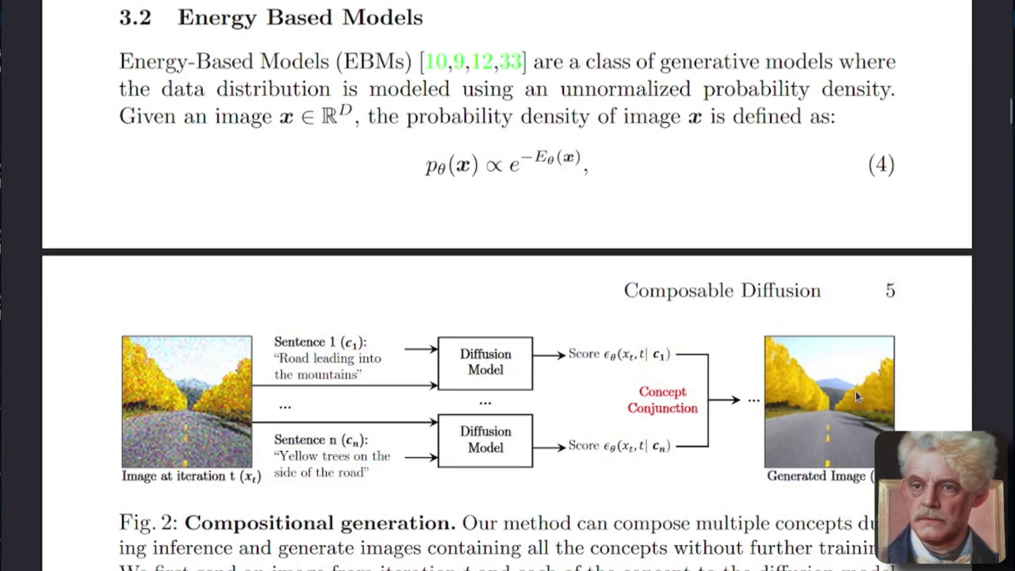
Step: Scroll ahead to page 13's grid of successful composition examples
scroll(506, 484, "down", 3)
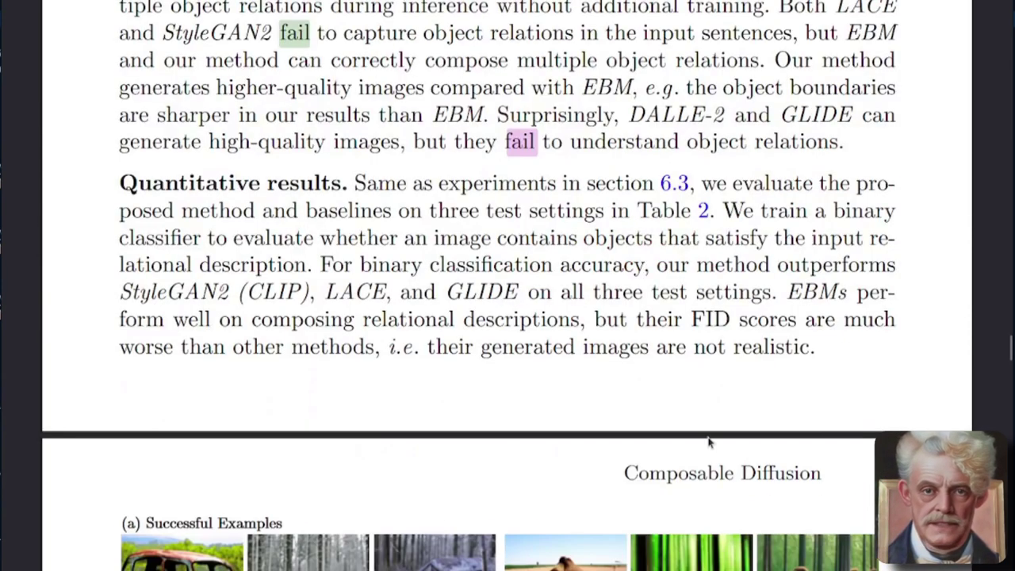
scroll(706, 433, "down", 3)
scroll(705, 436, "down", 8)
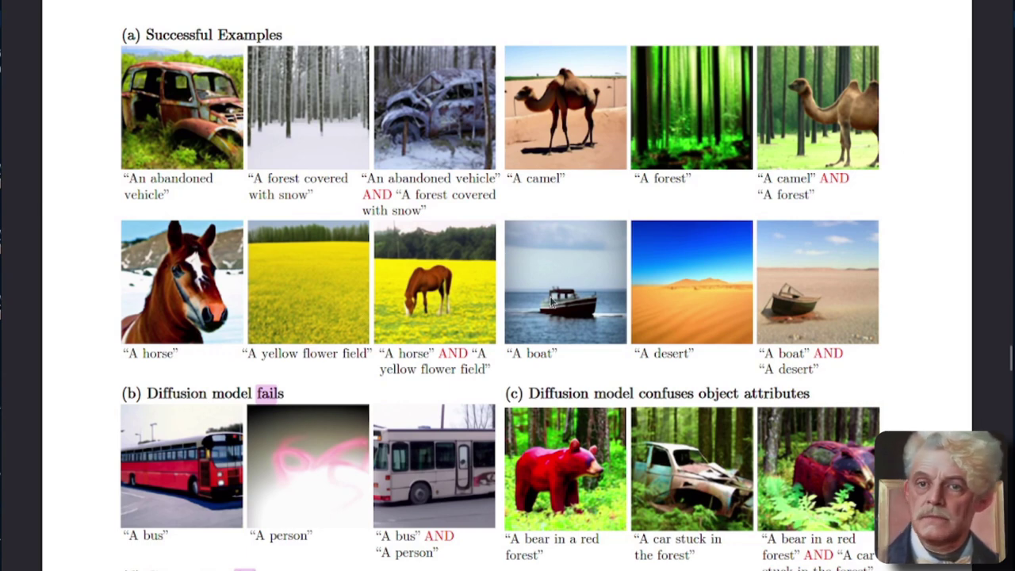
Step: Scroll down to Fig. 6's failure rows and their Qualitative results caption
scroll(639, 197, "down", 5)
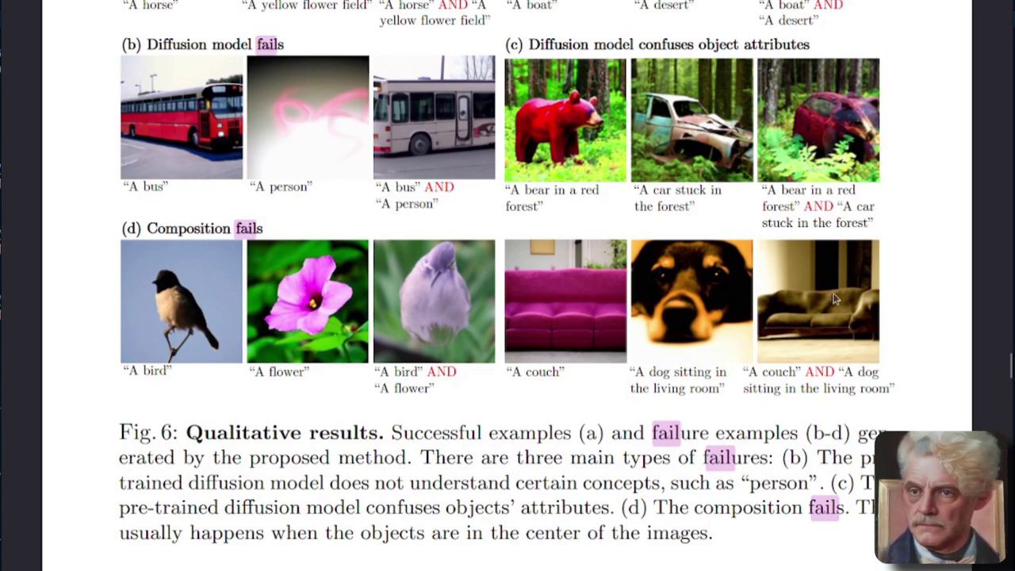
Step: Scroll to the failure cases in section 6.5 Results analysis
scroll(728, 301, "down", 6)
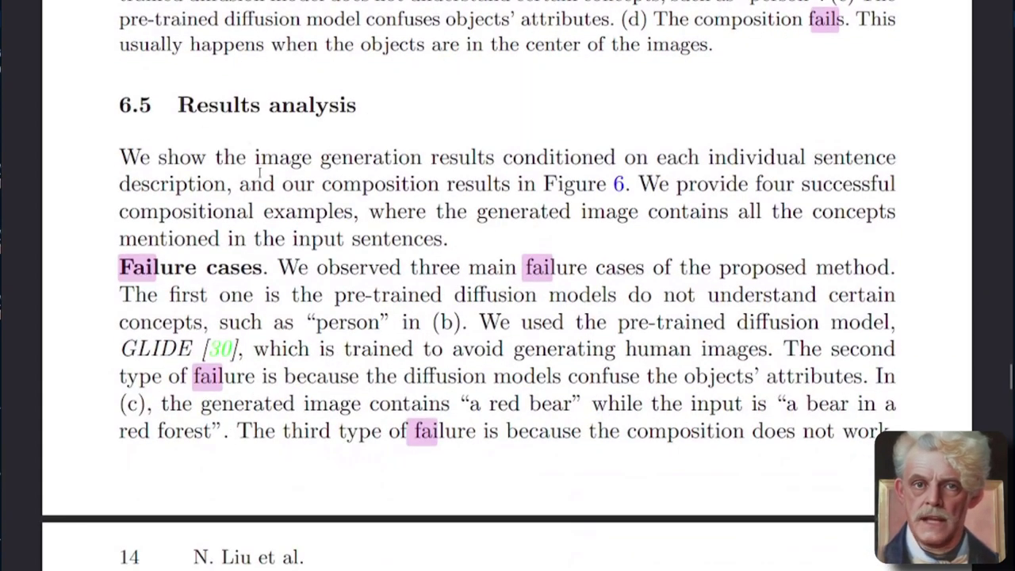
scroll(491, 270, "down", 2)
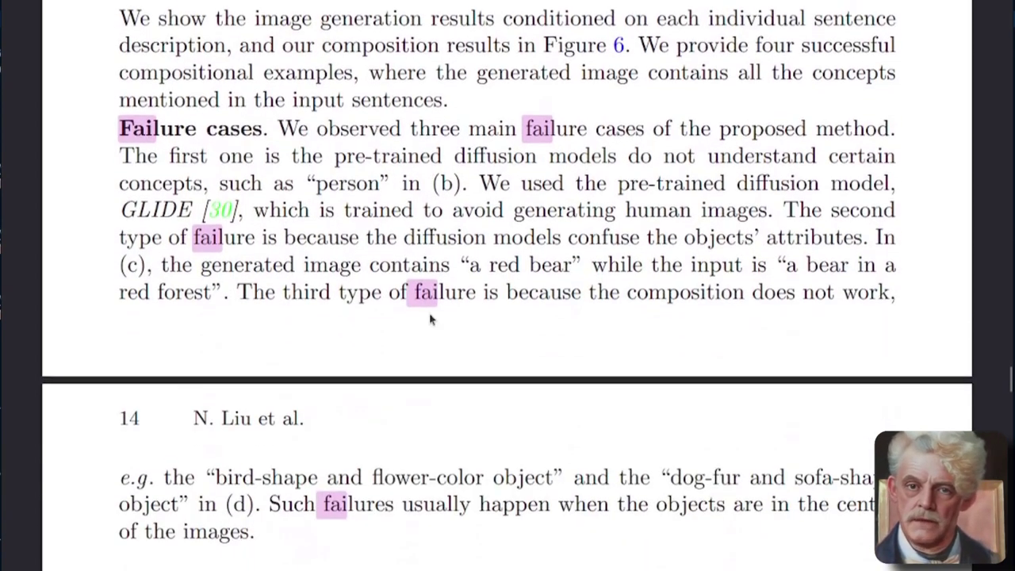
scroll(425, 295, "up", 3)
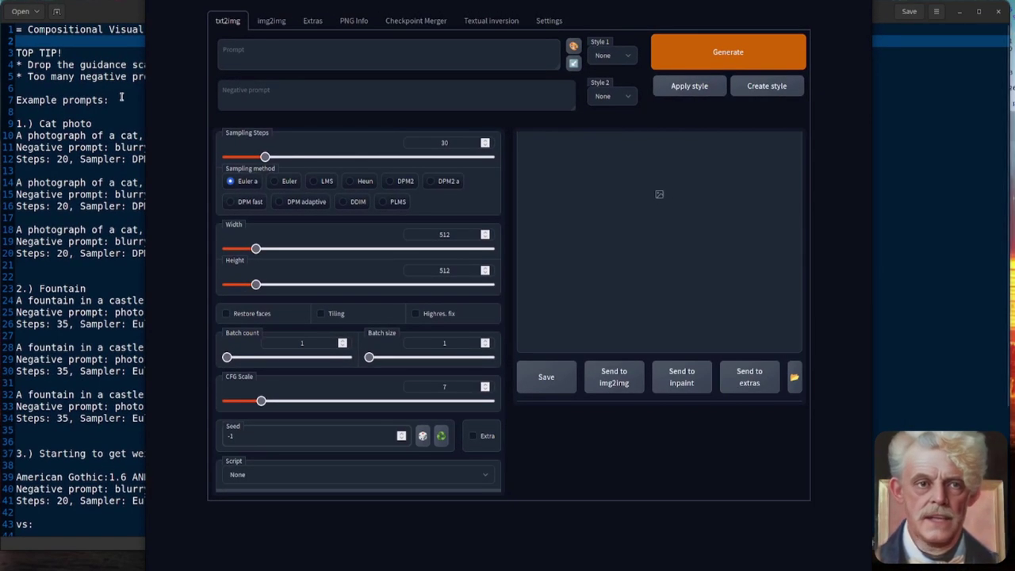
Step: In A1111-Composing.txt, highlight the lower-guidance-scale tip, then select the three-line first cat prompt
left_click(123, 98)
left_click_drag(27, 60, 561, 62)
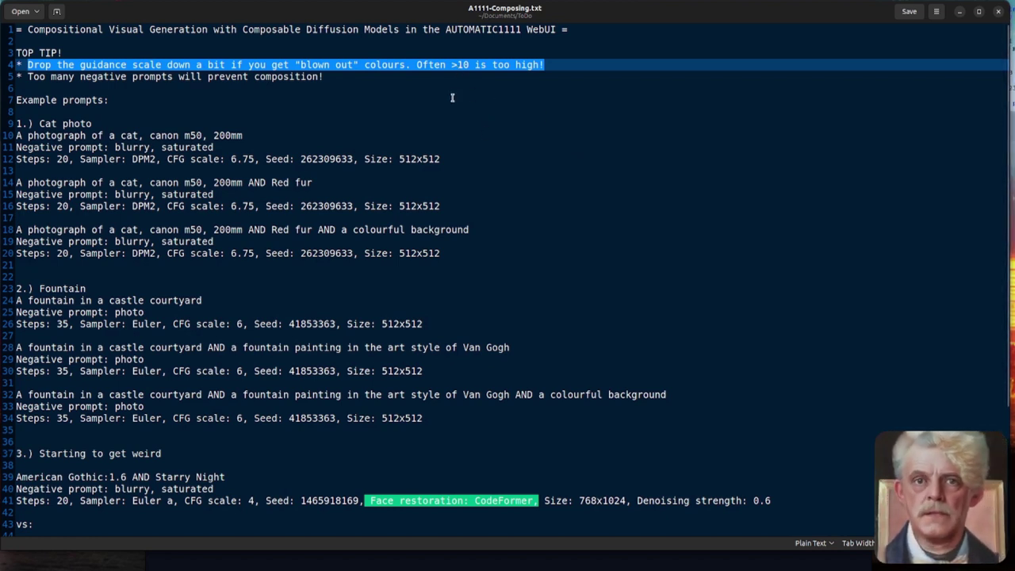
left_click(267, 64)
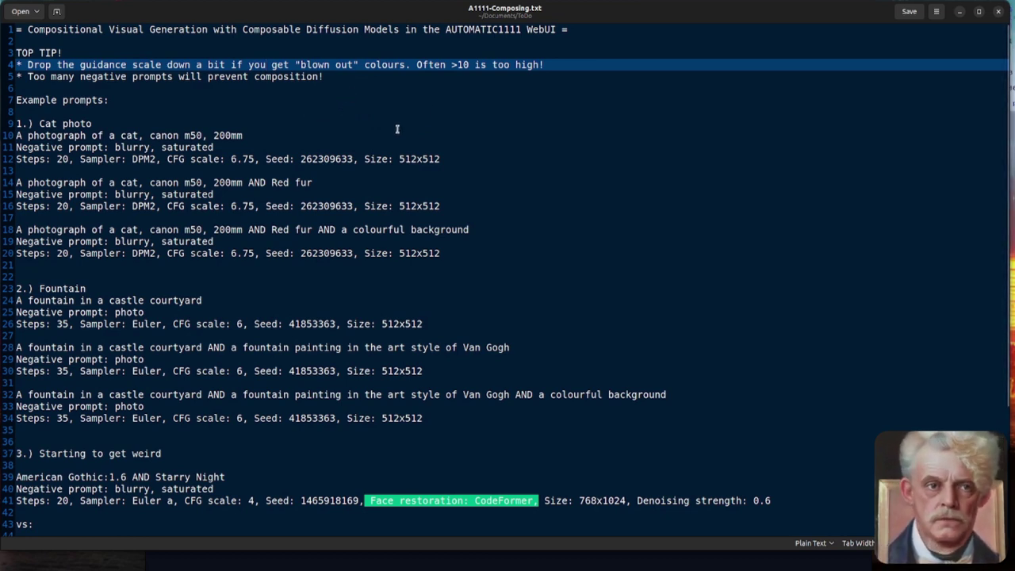
left_click_drag(448, 158, 12, 137)
key("ctrl+c")
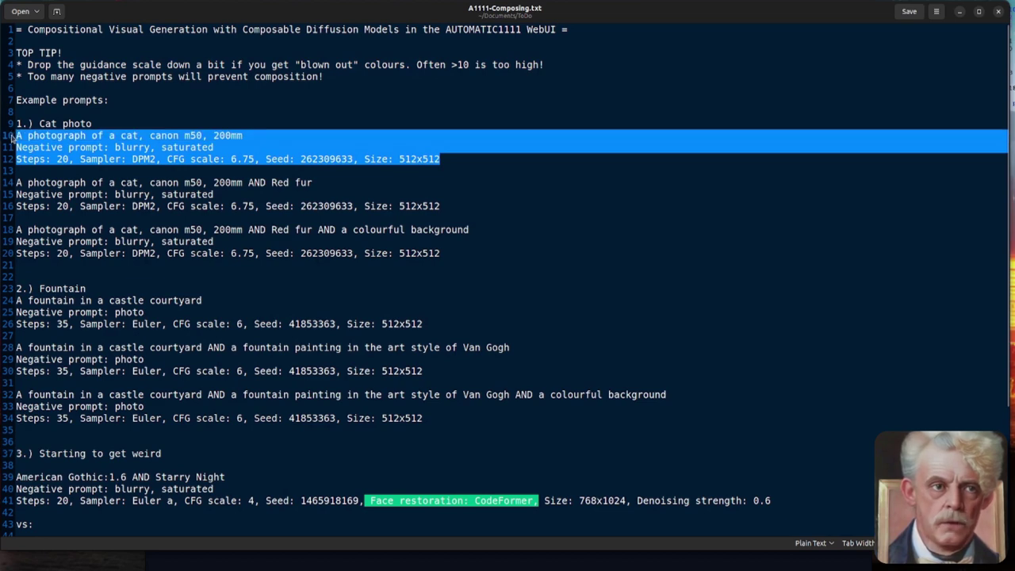
Step: Paste the cat prompt, load its settings (DPM2, 20 steps, CFG 6.75, seed 262309633), generate and enlarge it
key("alt+Tab")
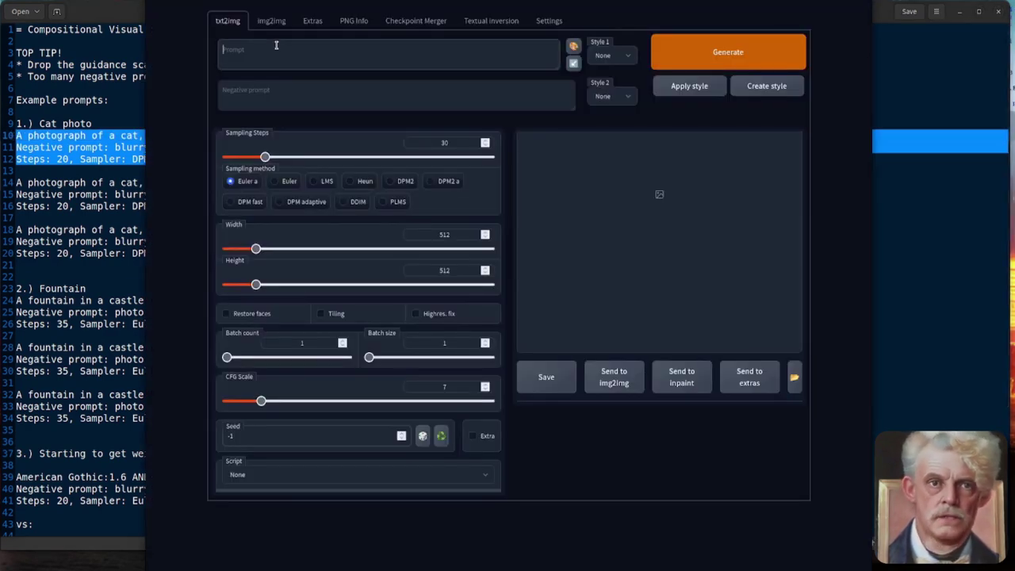
key("ctrl+v")
left_click(572, 63)
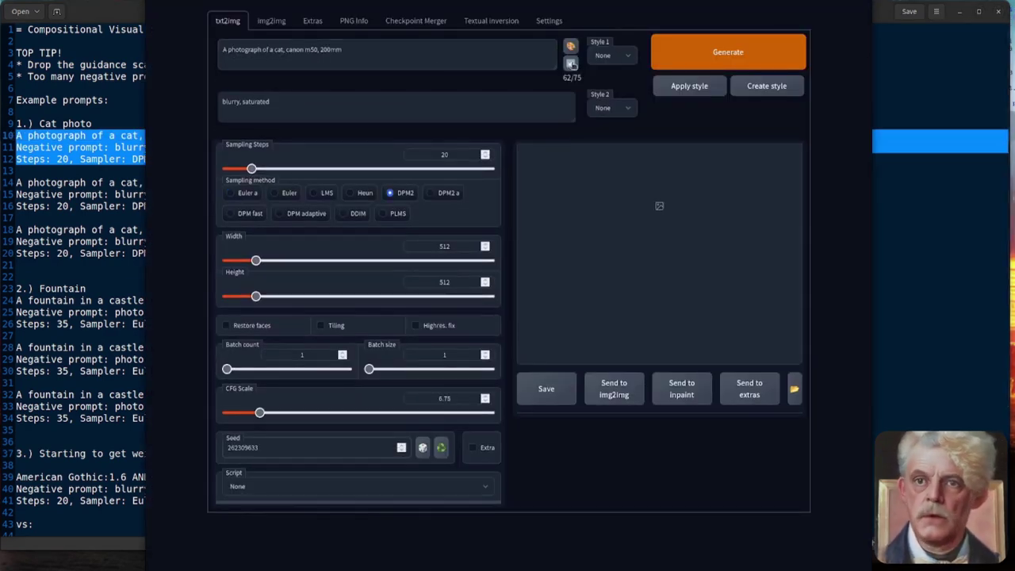
left_click(706, 53)
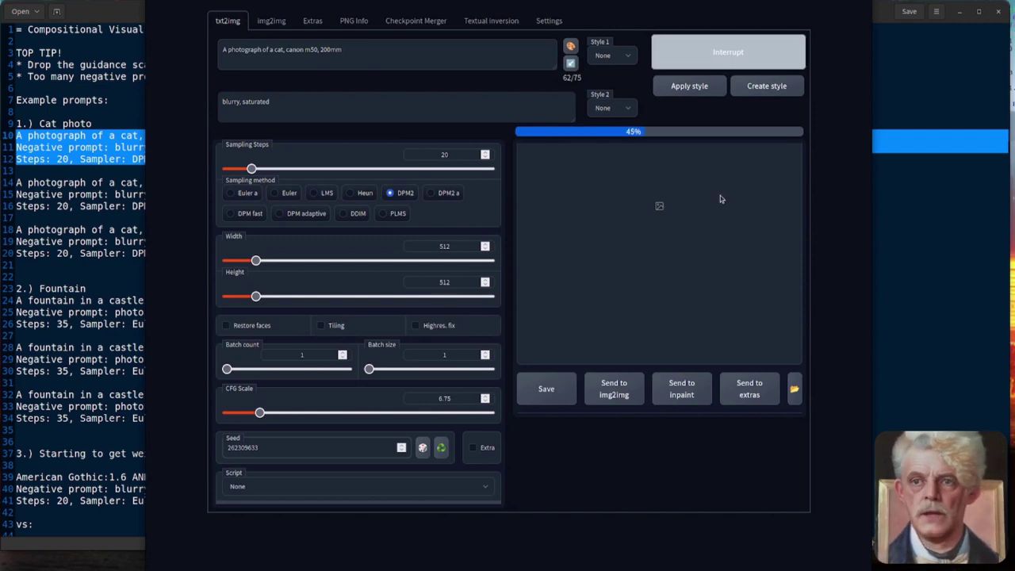
left_click(537, 168)
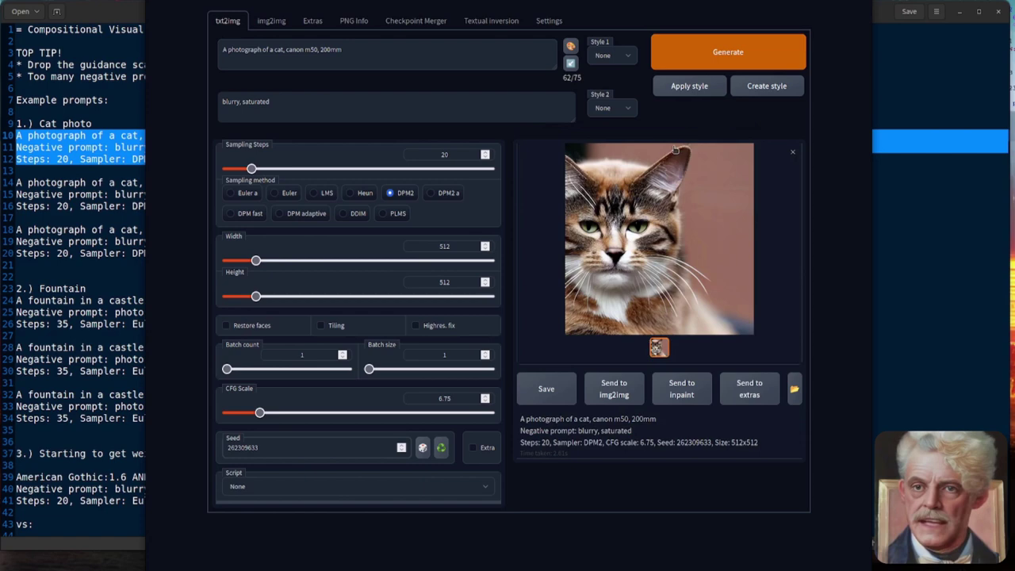
Step: Replace the prompt with the 'AND Red fur' cat block, load its settings, generate and enlarge the red-furred cat
left_click(103, 183)
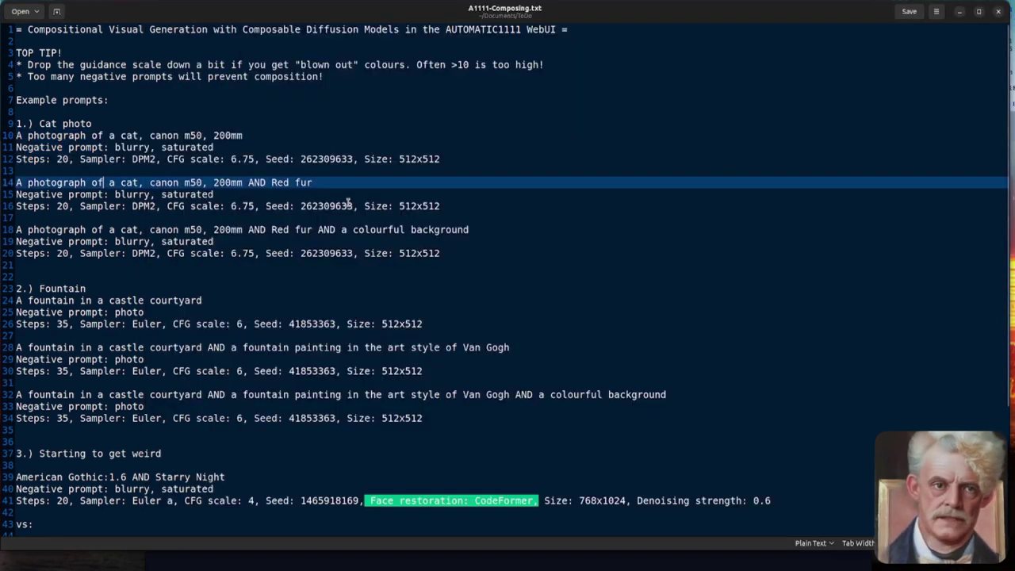
left_click_drag(454, 213, 16, 183)
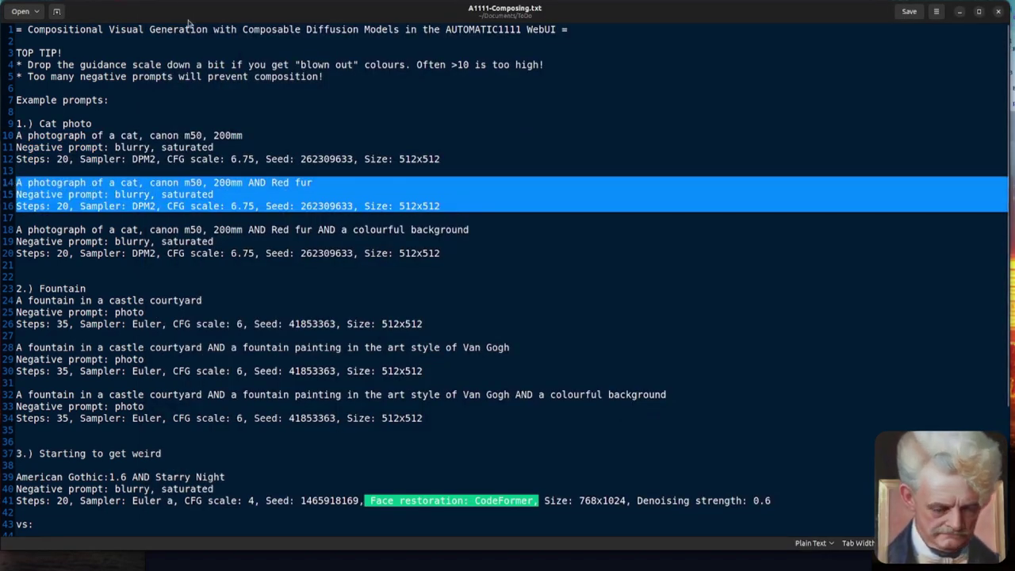
key("ctrl+c")
key("alt+Tab")
key("ctrl+a")
key("ctrl+v")
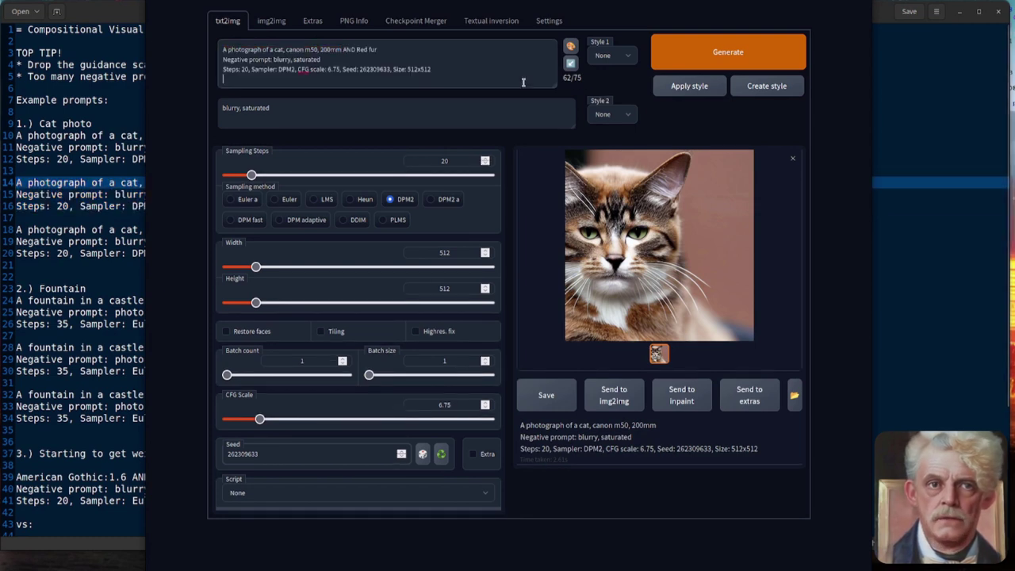
left_click(571, 63)
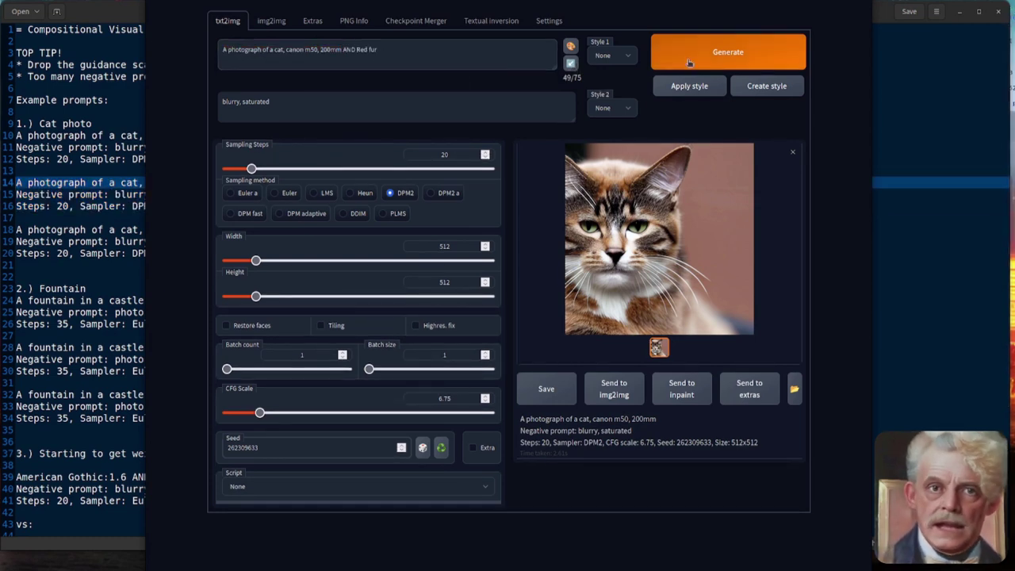
left_click(728, 51)
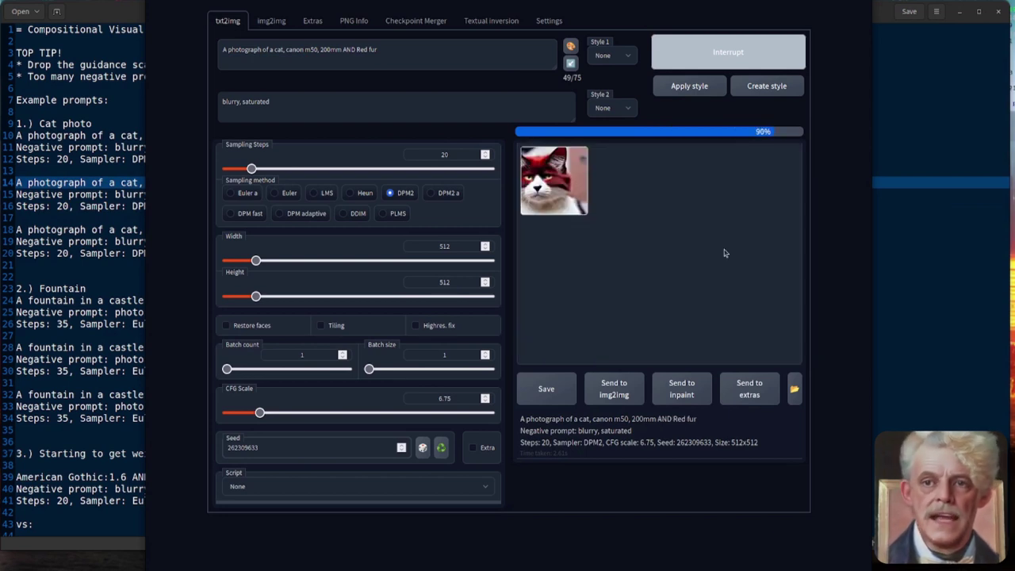
left_click(551, 164)
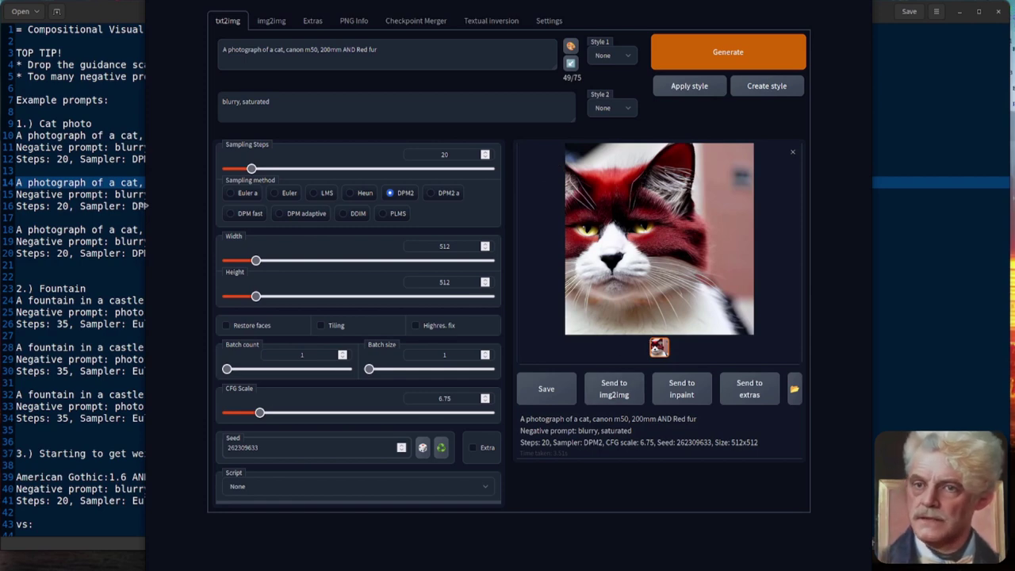
left_click(101, 192)
Step: Generate the cat with 'AND a colourful background' added, view it, then select the castle courtyard fountain block
left_click_drag(446, 254, 14, 230)
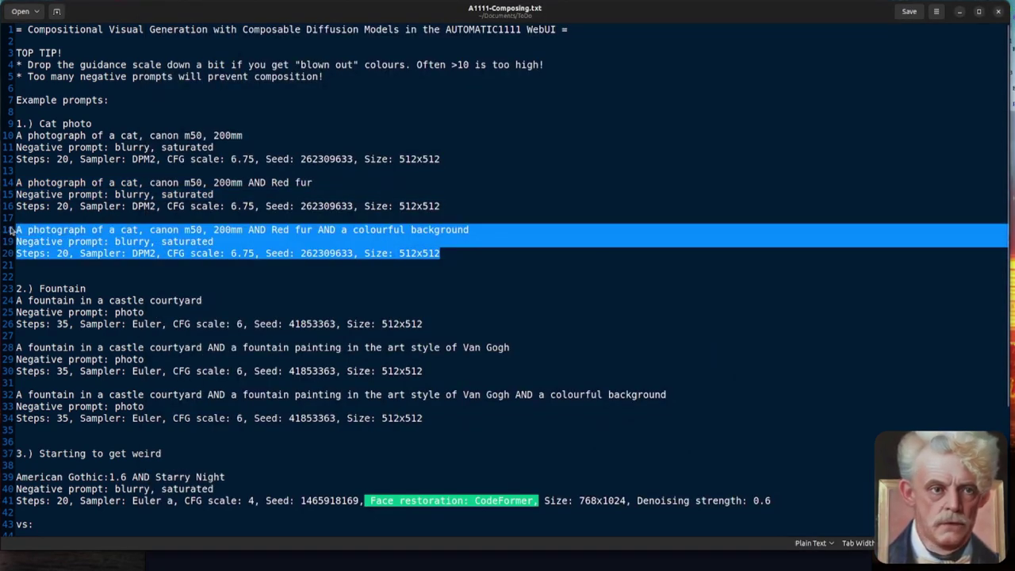
key("ctrl+c")
key("alt+Tab")
key("ctrl+a")
key("ctrl+v")
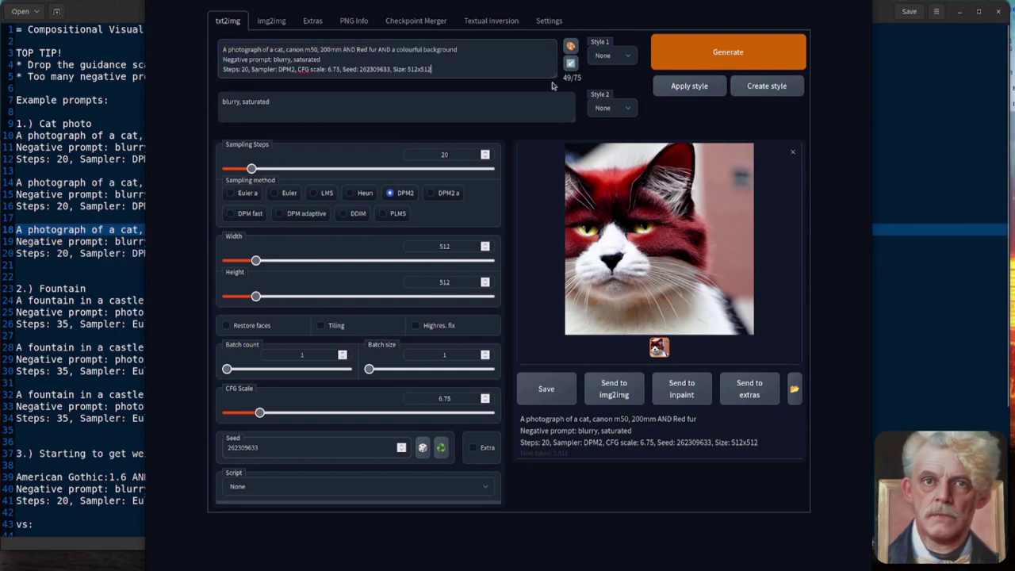
left_click(571, 63)
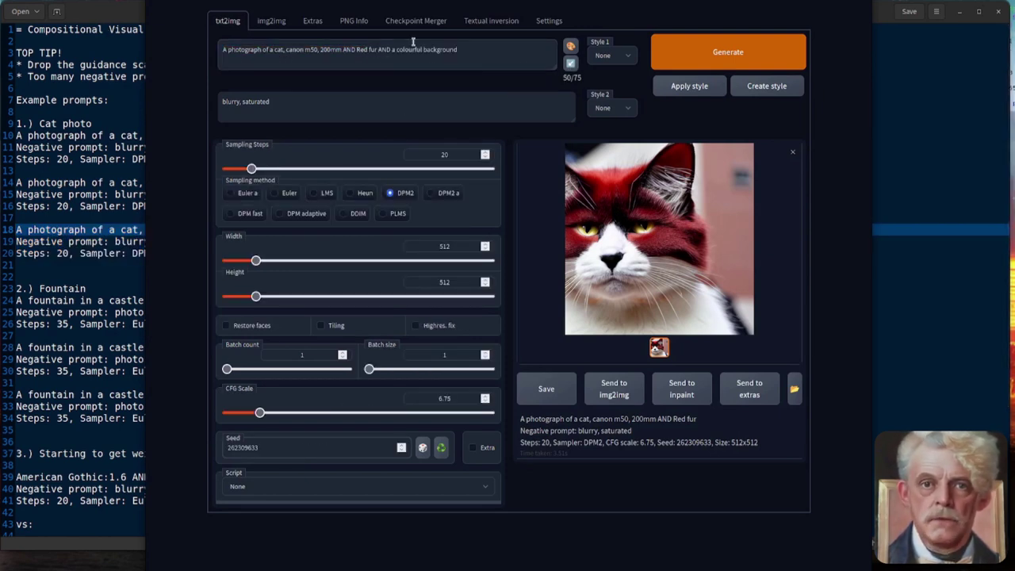
left_click(742, 51)
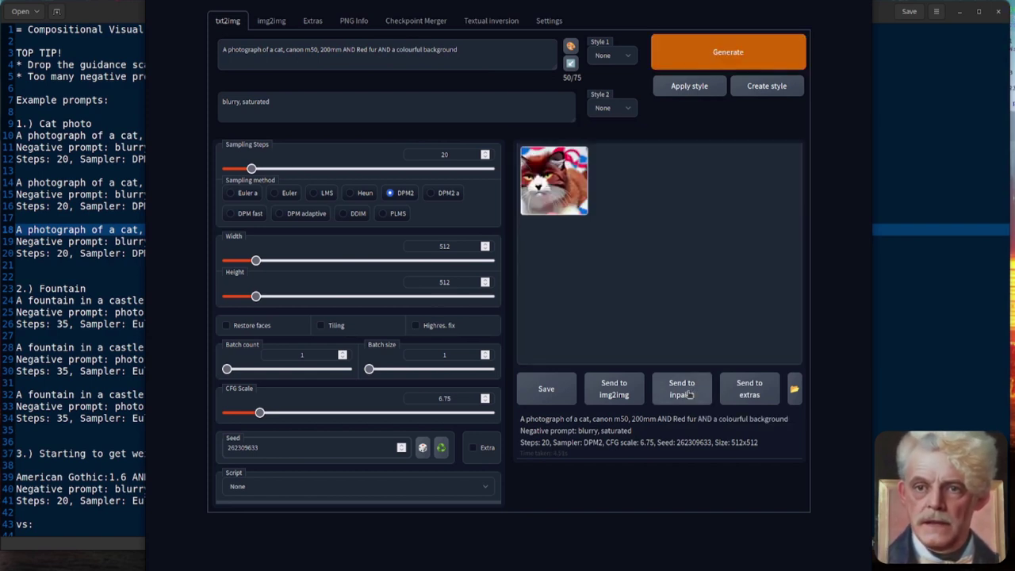
left_click(549, 179)
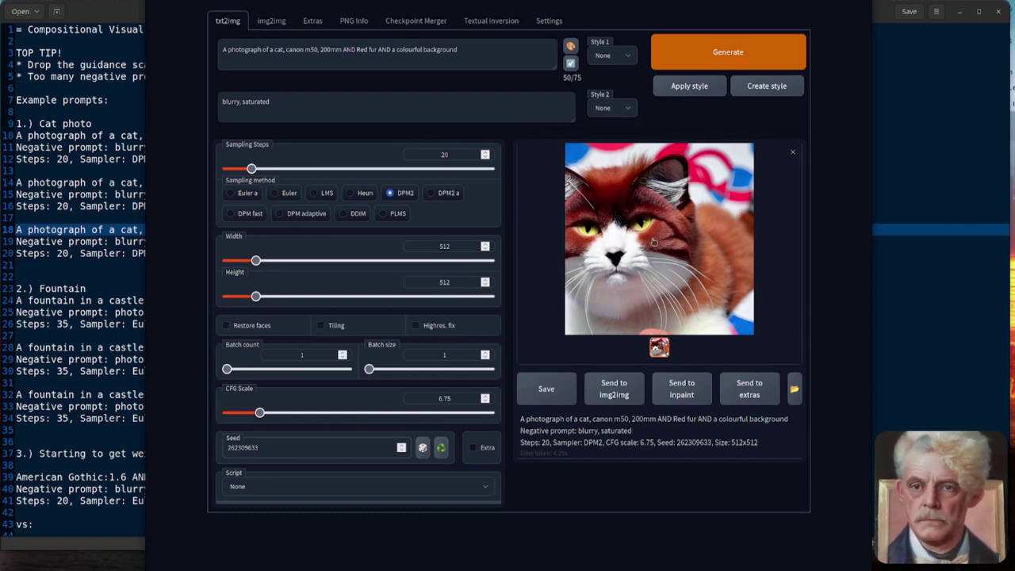
left_click(109, 229)
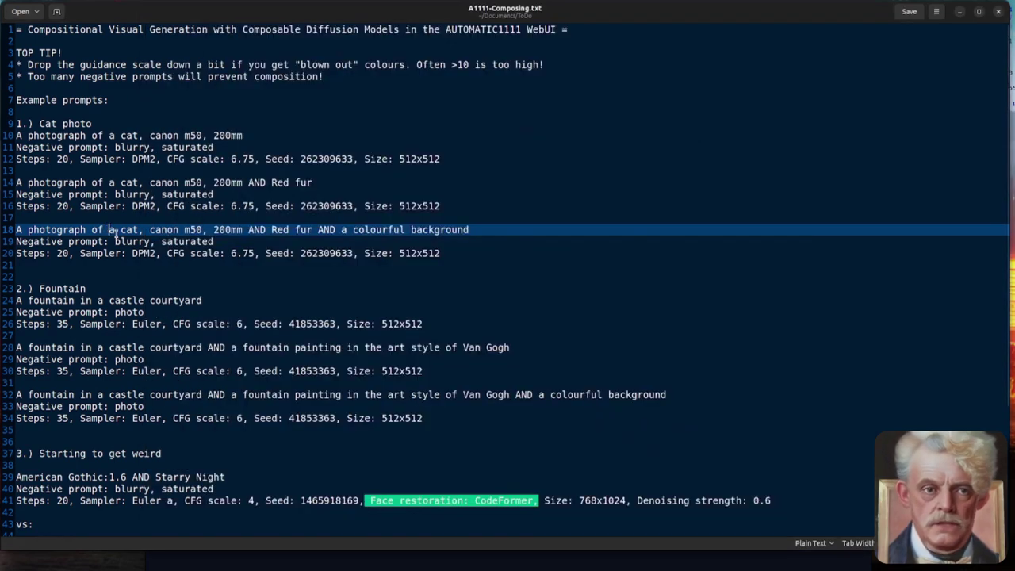
left_click_drag(423, 323, 11, 295)
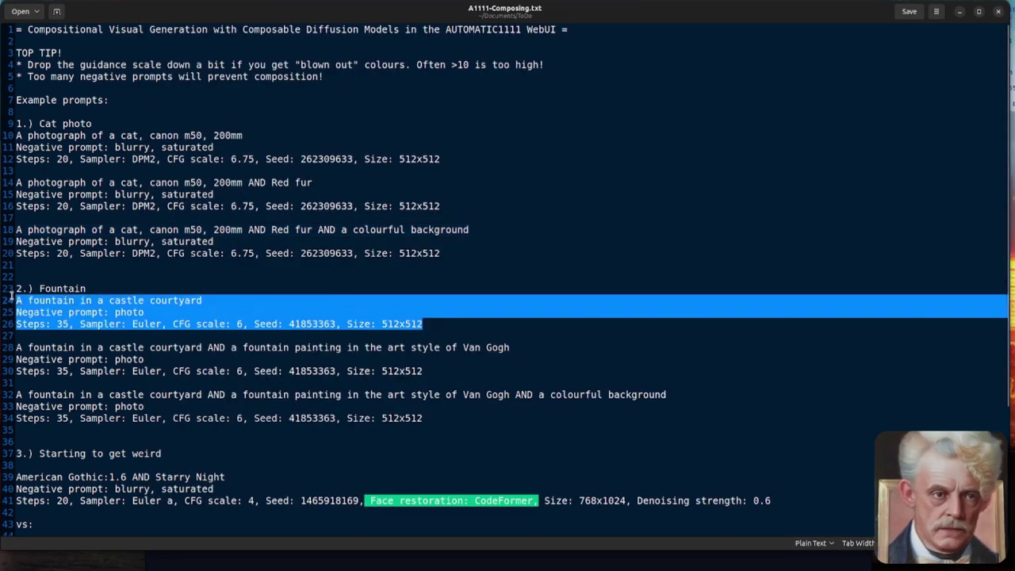
Step: Replace the prompt with the castle courtyard fountain block, load its settings, and generate it
key("alt+Tab")
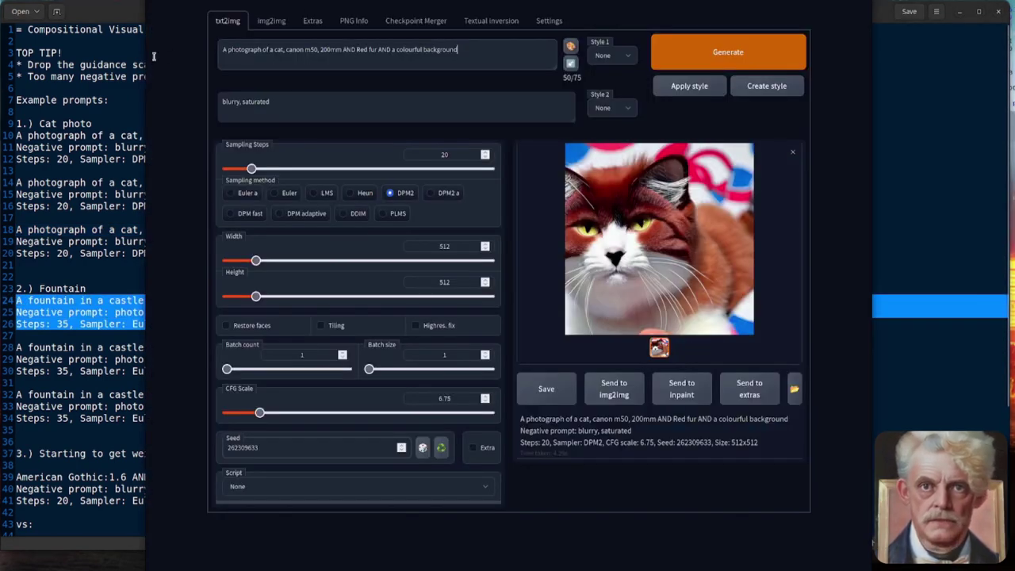
key("ctrl+a")
key("ctrl+v")
left_click(570, 63)
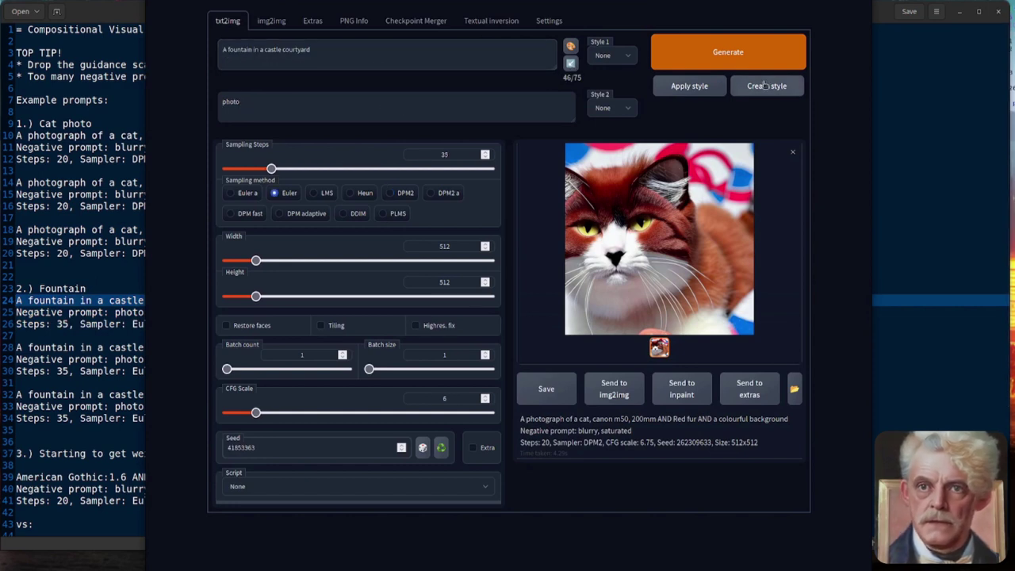
left_click(728, 52)
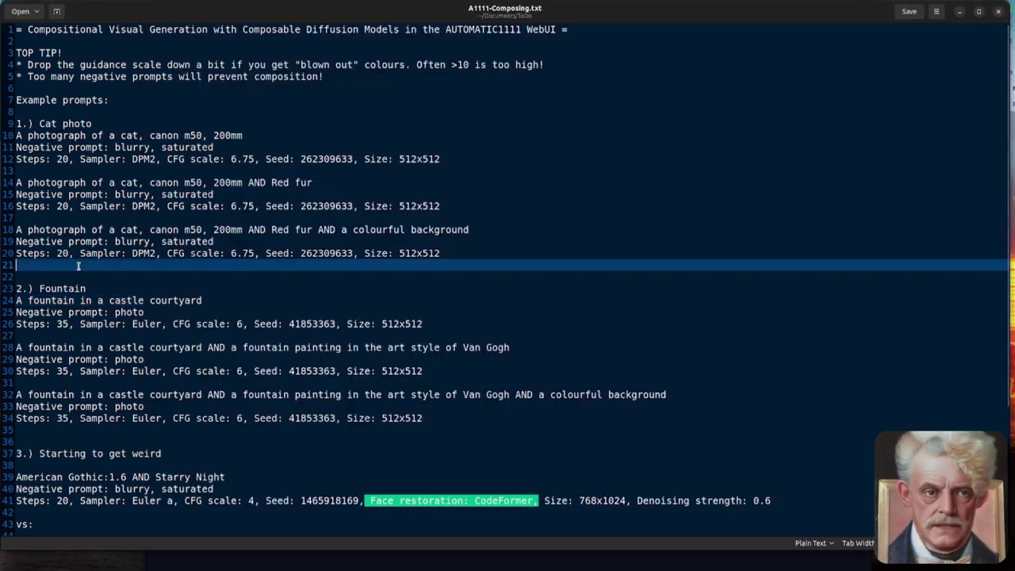
Step: Generate the fountain combined with AND a Van Gogh-style fountain painting from lines 28–30
left_click(95, 265)
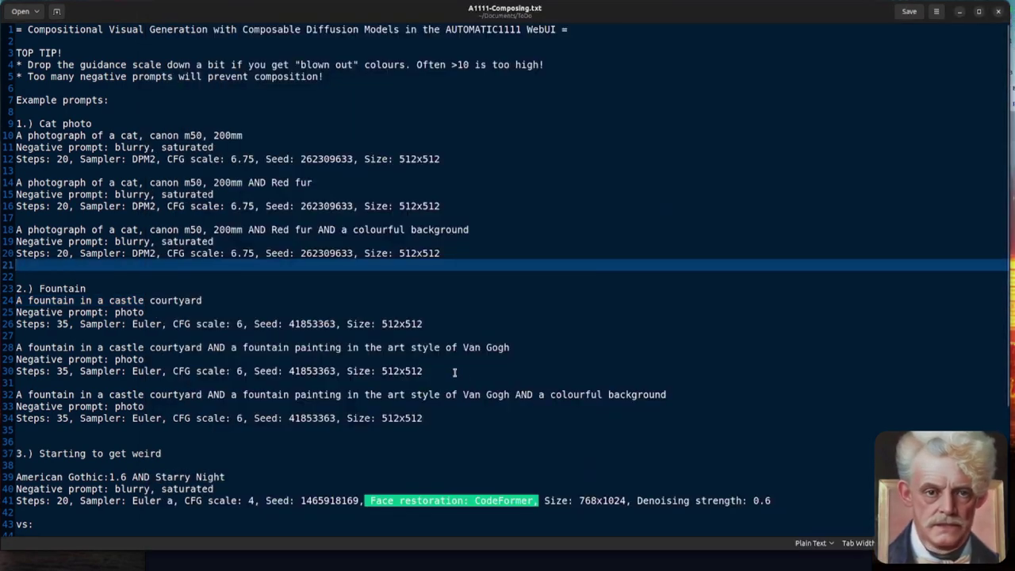
left_click_drag(432, 371, 16, 347)
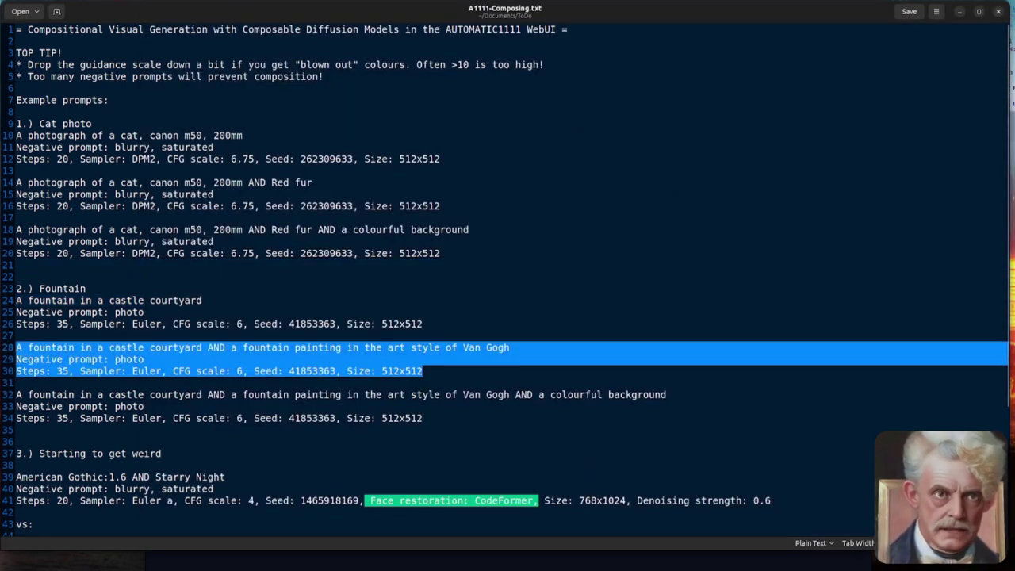
key("alt+Tab")
left_click(356, 48)
key("ctrl+a")
key("ctrl+v")
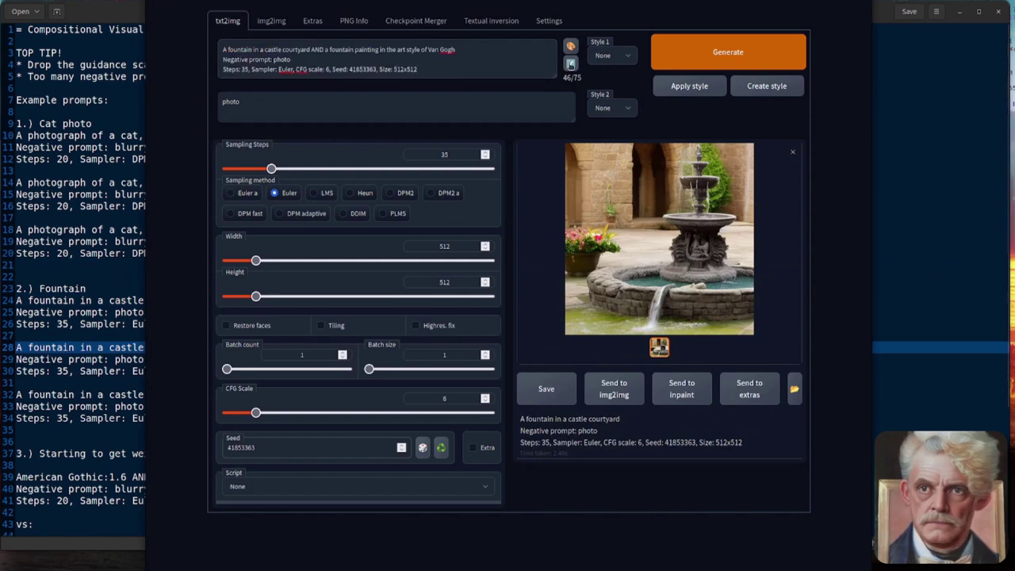
left_click(571, 63)
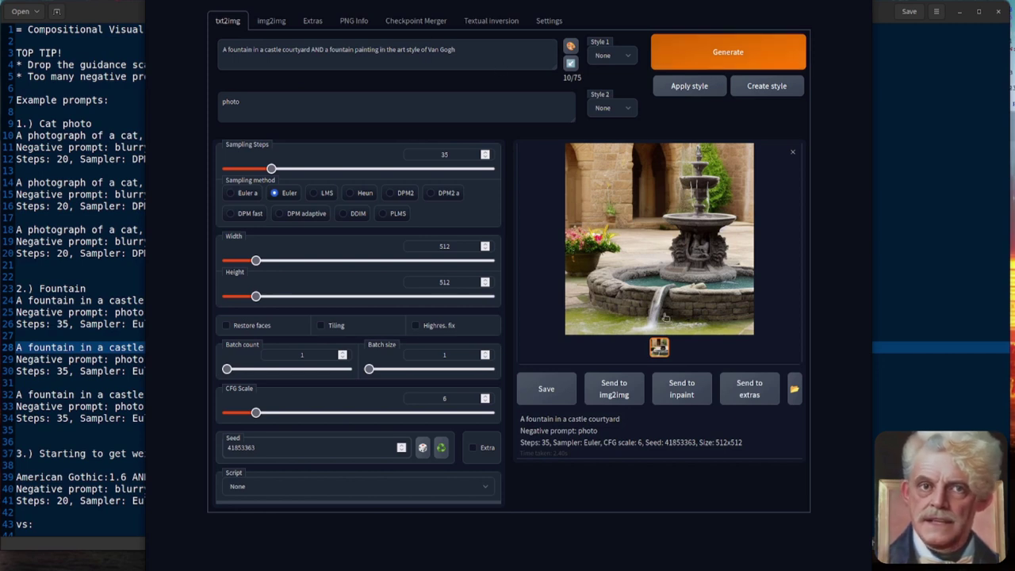
left_click(682, 57)
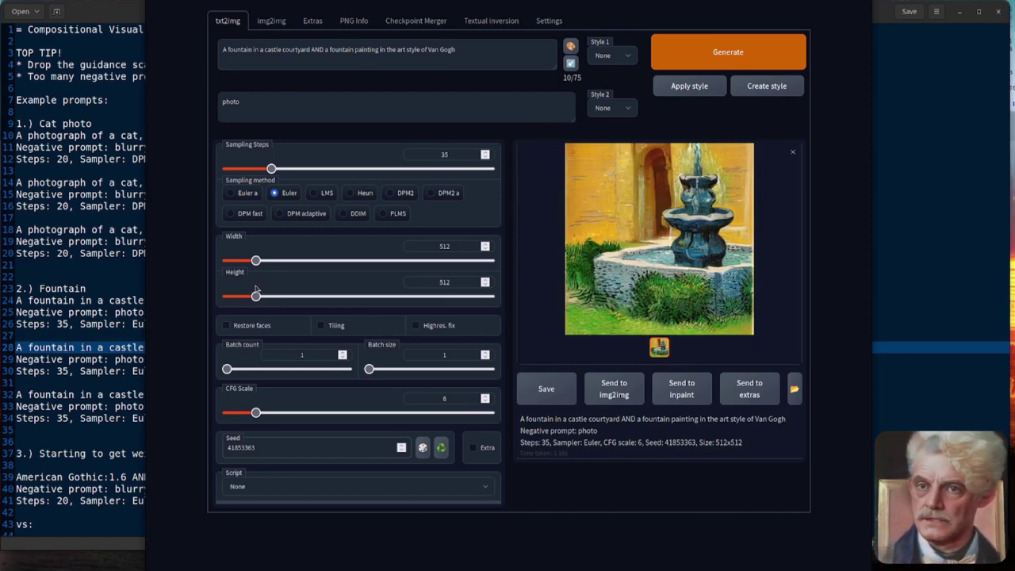
left_click(71, 241)
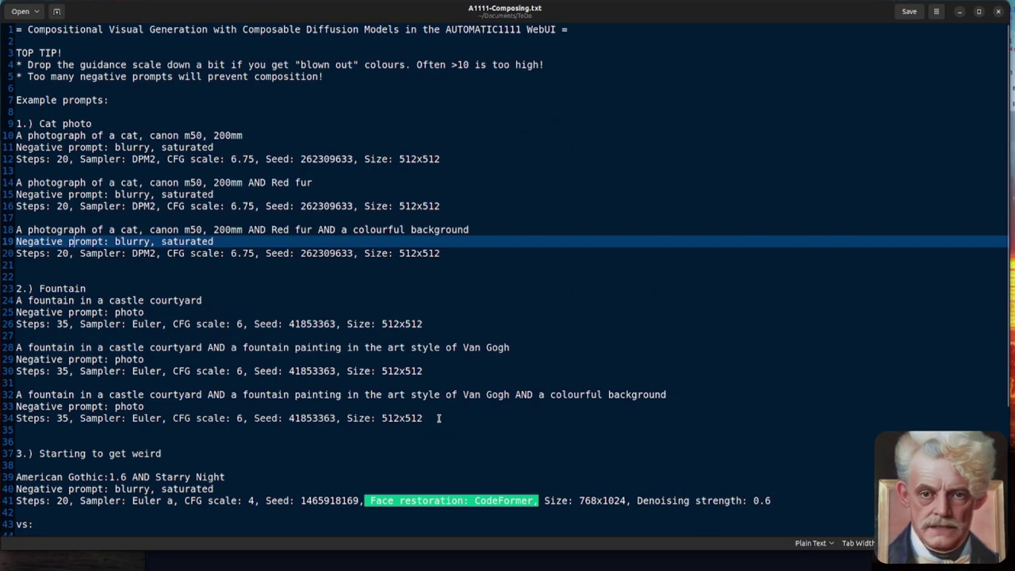
Step: Generate the Van Gogh fountain prompt with 'AND a colourful background' from the notes, then enlarge the result
left_click_drag(438, 418, 3, 395)
key("ctrl+c")
key("alt+Tab")
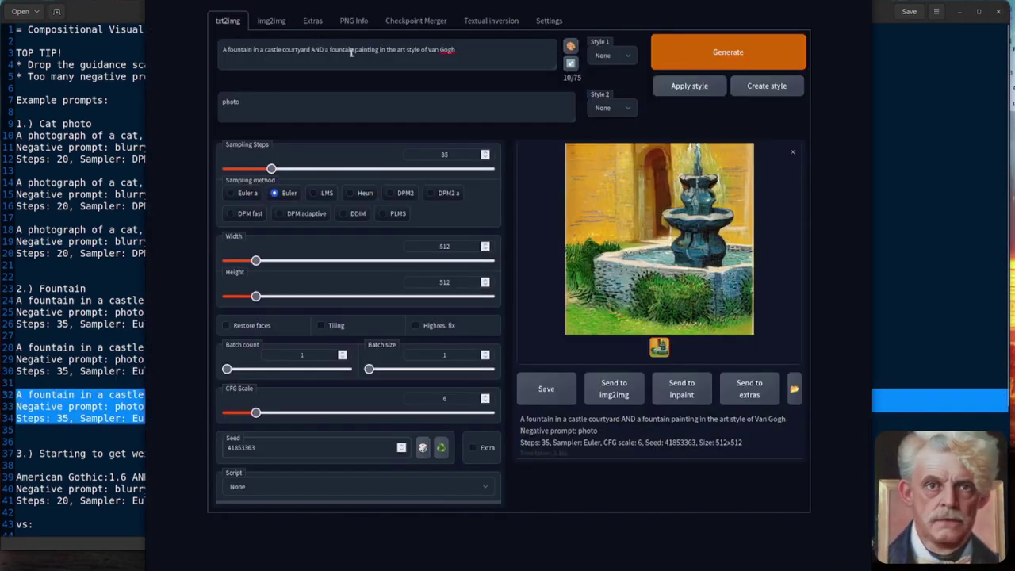
key("ctrl+a")
key("ctrl+v")
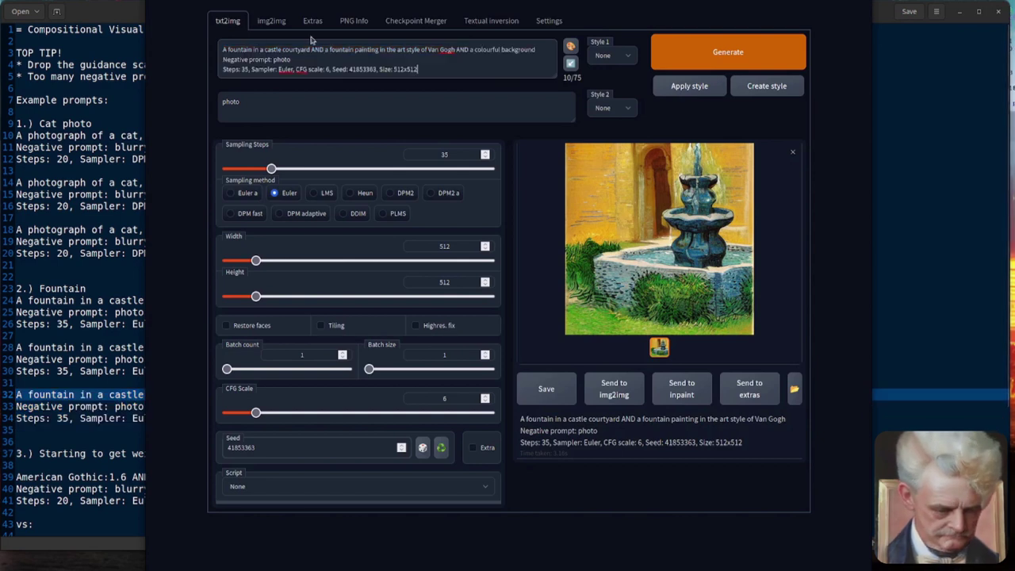
left_click(570, 63)
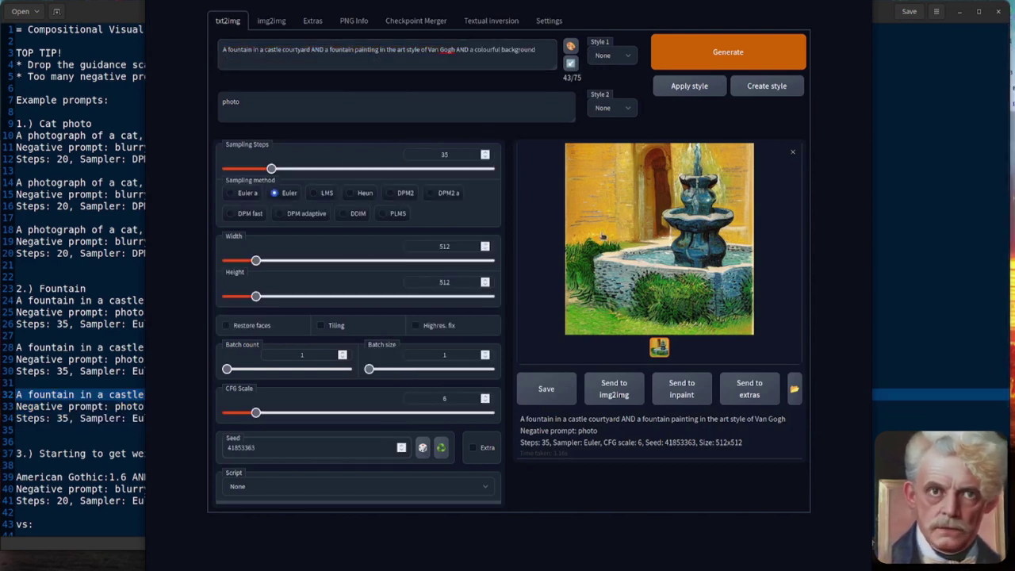
left_click(717, 59)
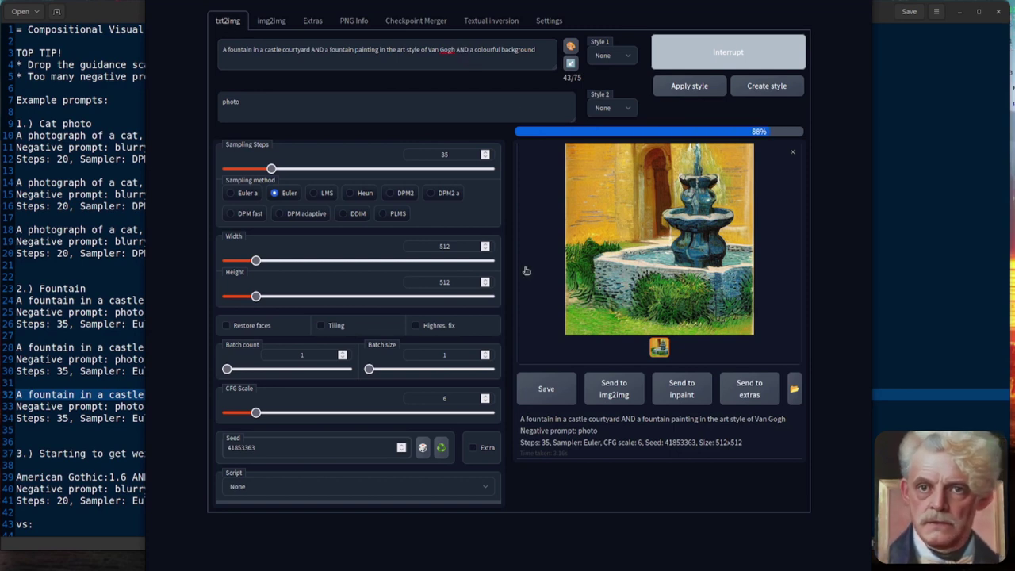
left_click(542, 161)
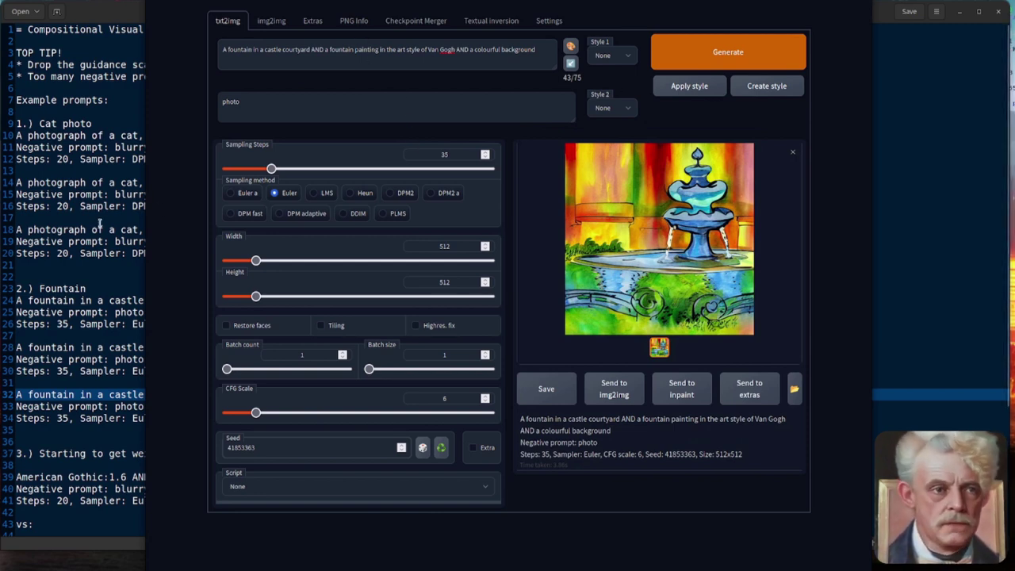
Step: Load 'American Gothic:1.6 AND Starry Night' with its saved settings from lines 39–41 and generate at 768x1024
left_click(64, 204)
scroll(208, 176, "down", 3)
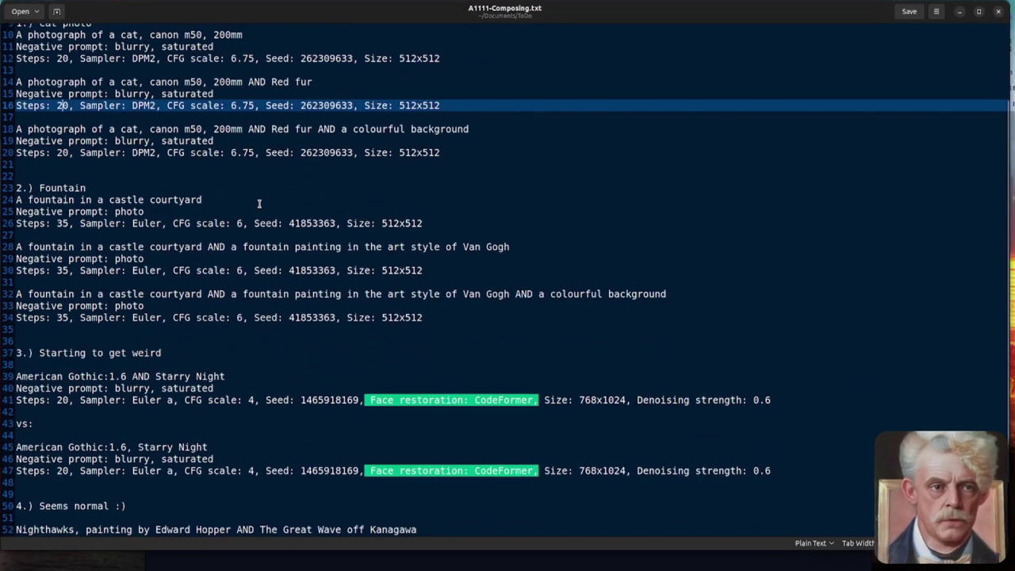
left_click_drag(776, 400, 9, 377)
key("ctrl+c")
key("alt+Tab")
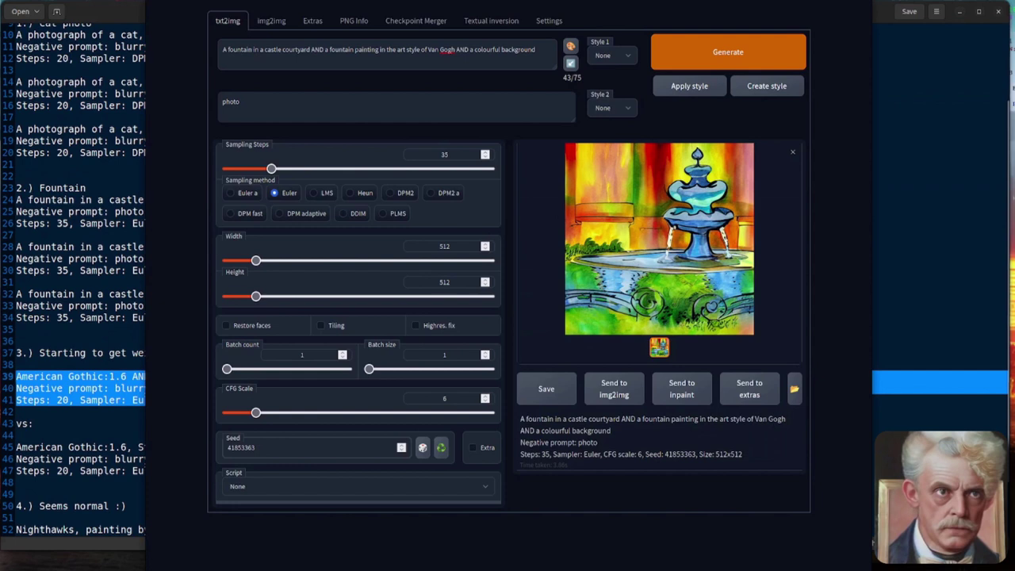
left_click(345, 51)
key("ctrl+a")
key("ctrl+v")
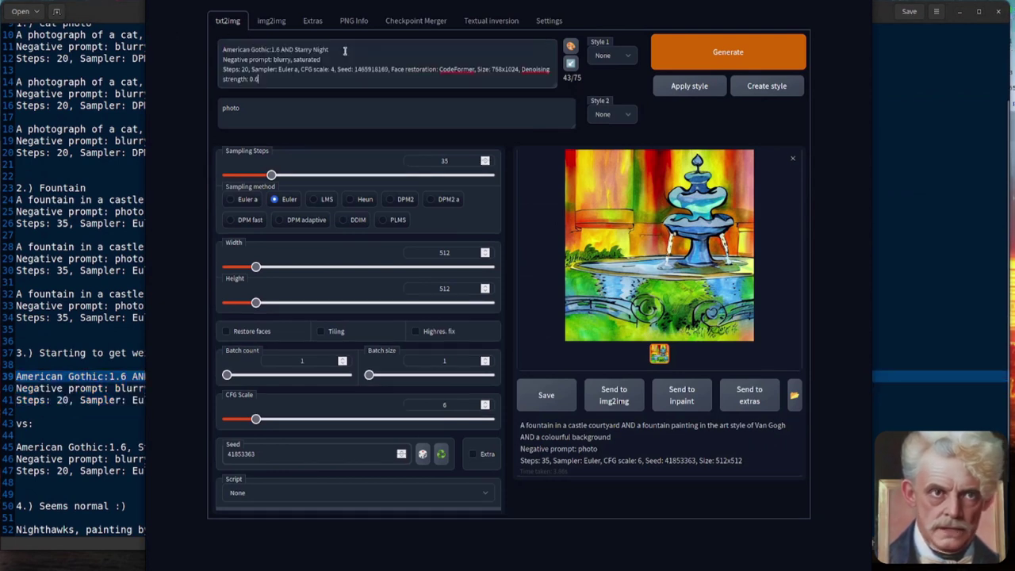
left_click(570, 63)
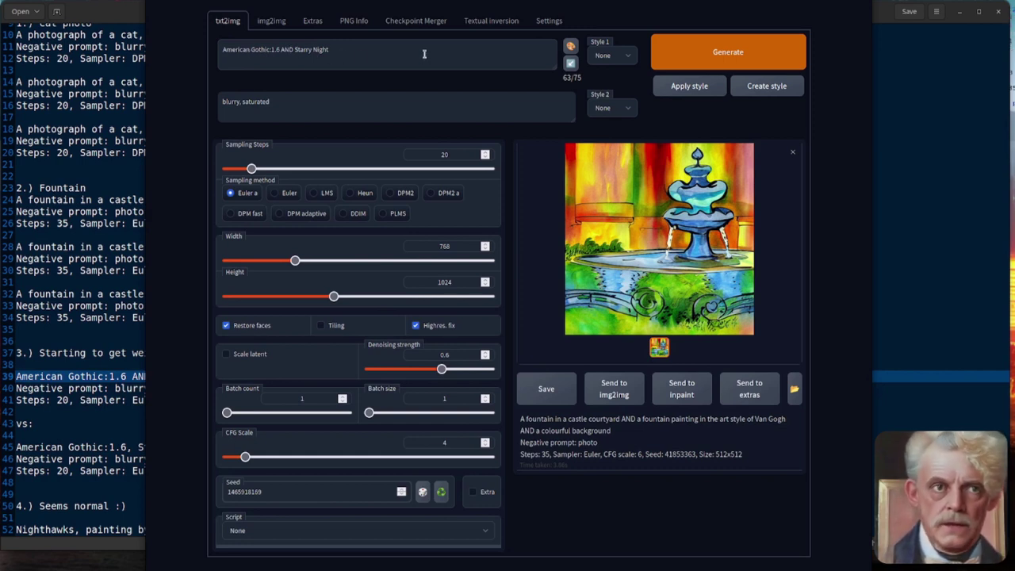
left_click(704, 63)
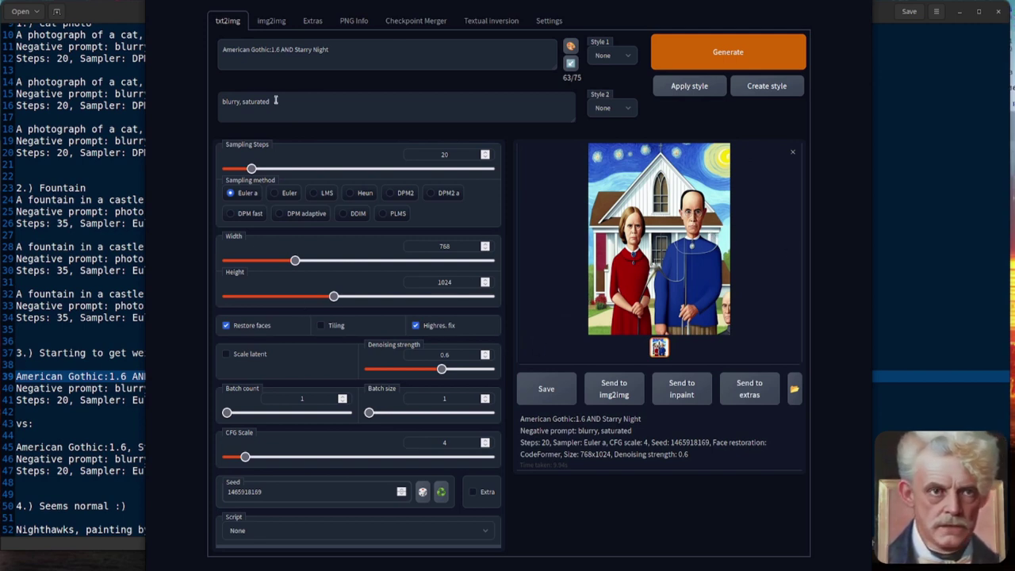
Step: Replace AND with ', and' to get 'American Gothic:1.6, and Starry Night', then generate it
left_click(292, 49)
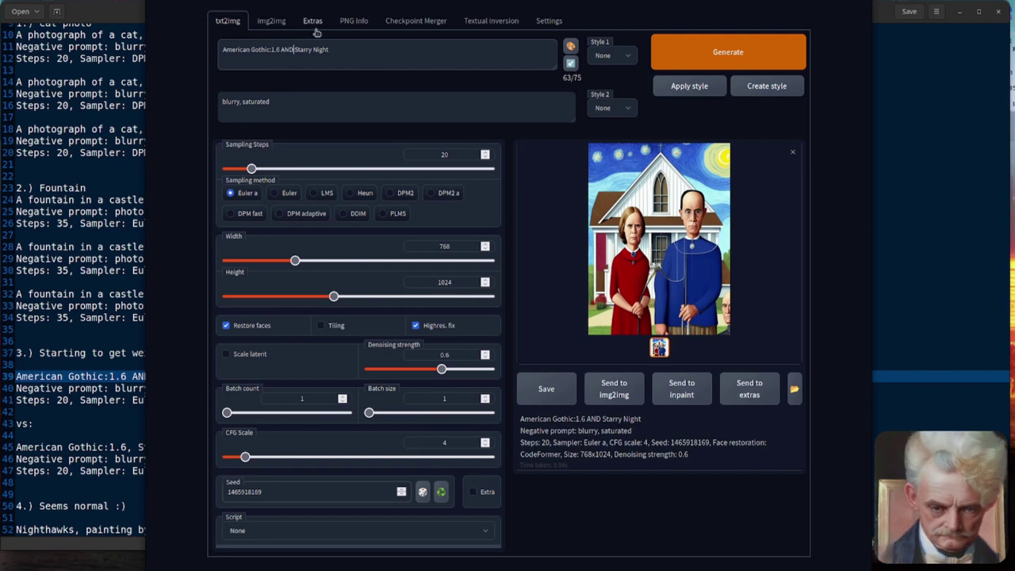
key("BackSpace")
key("BackSpace")
key("BackSpace")
key("BackSpace")
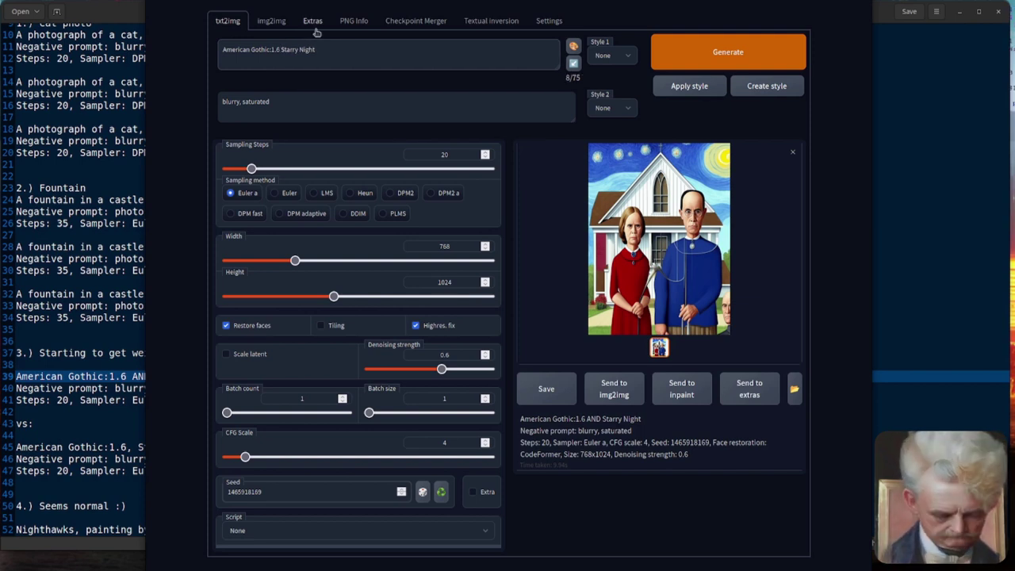
type(", and")
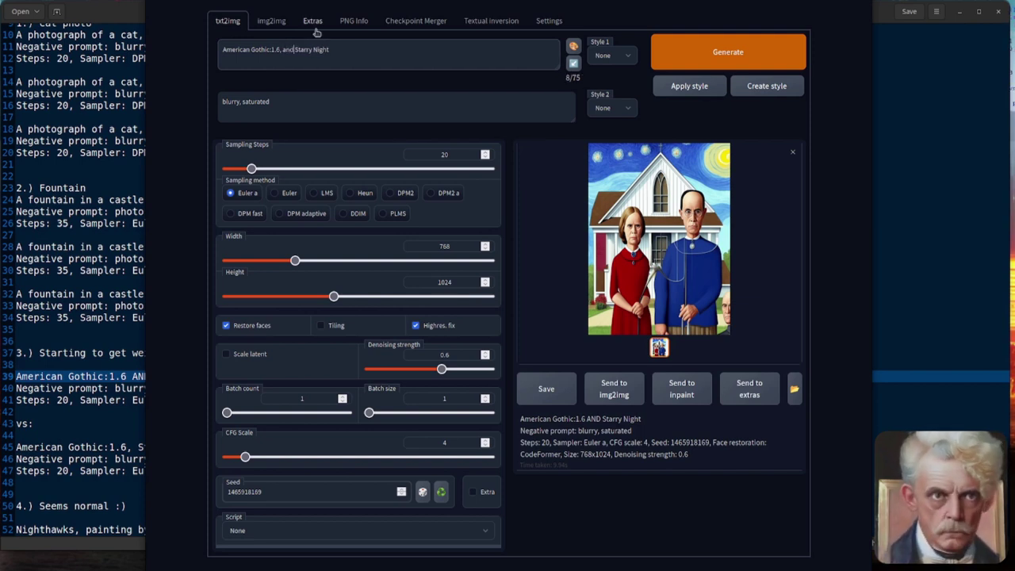
key("ctrl+Return")
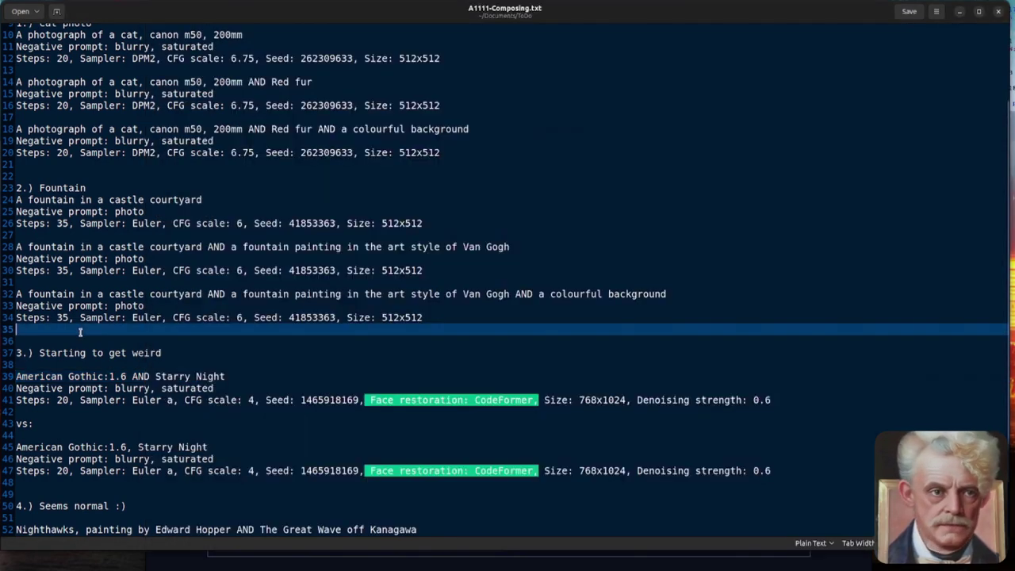
left_click(48, 329)
Step: Paste the 'Nighthawks AND The Great Wave off Kanagawa' prompt with its settings and generate it
scroll(277, 301, "down", 2)
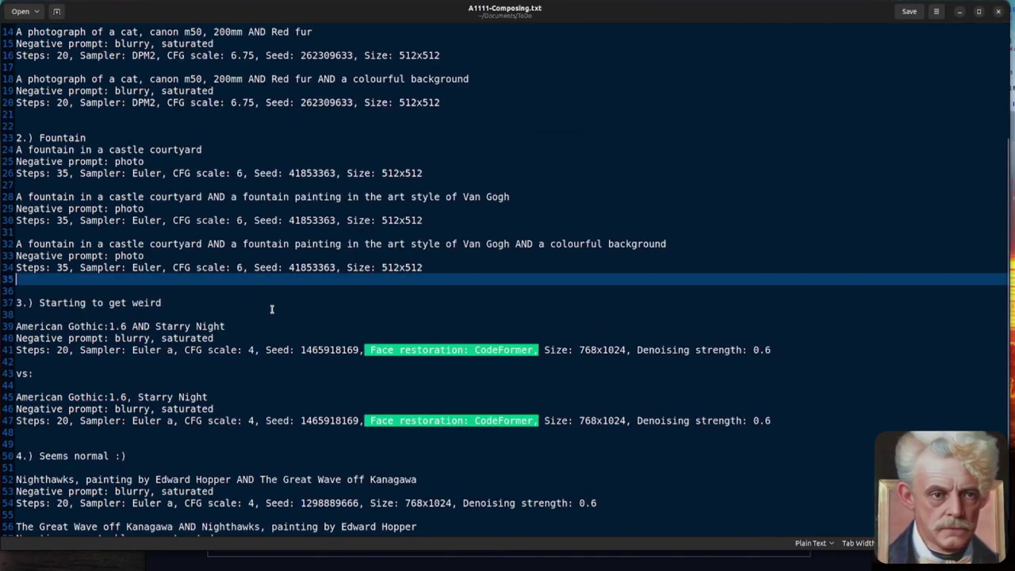
scroll(271, 309, "down", 1)
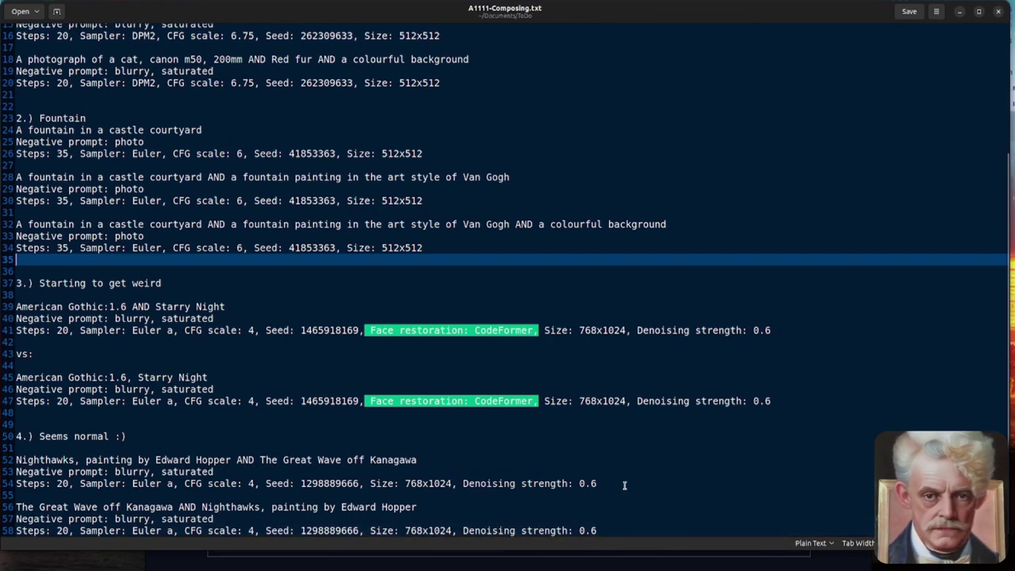
left_click_drag(625, 484, 66, 450)
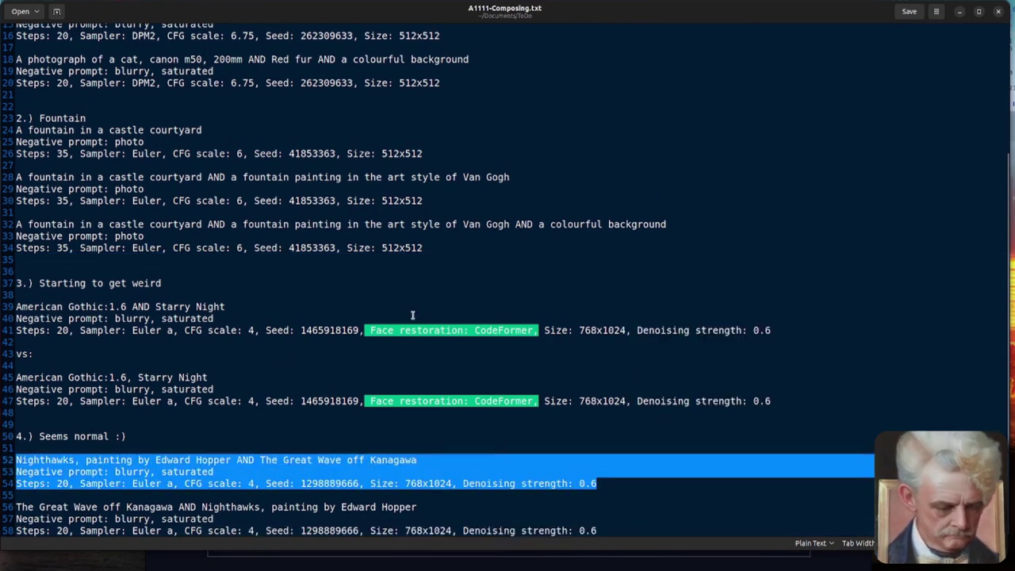
key("alt+Tab")
key("ctrl+a")
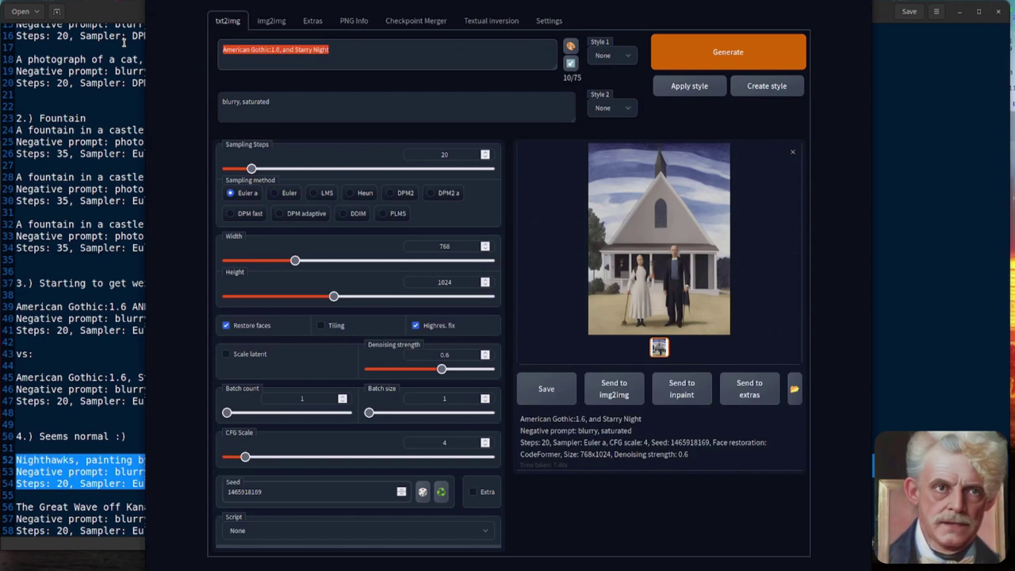
key("ctrl+v")
left_click(570, 62)
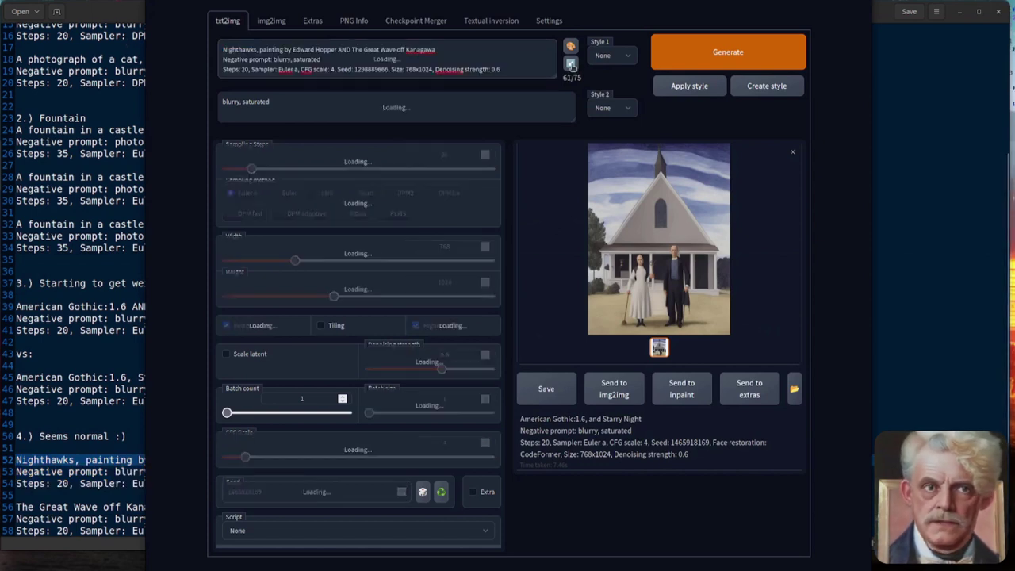
left_click(686, 55)
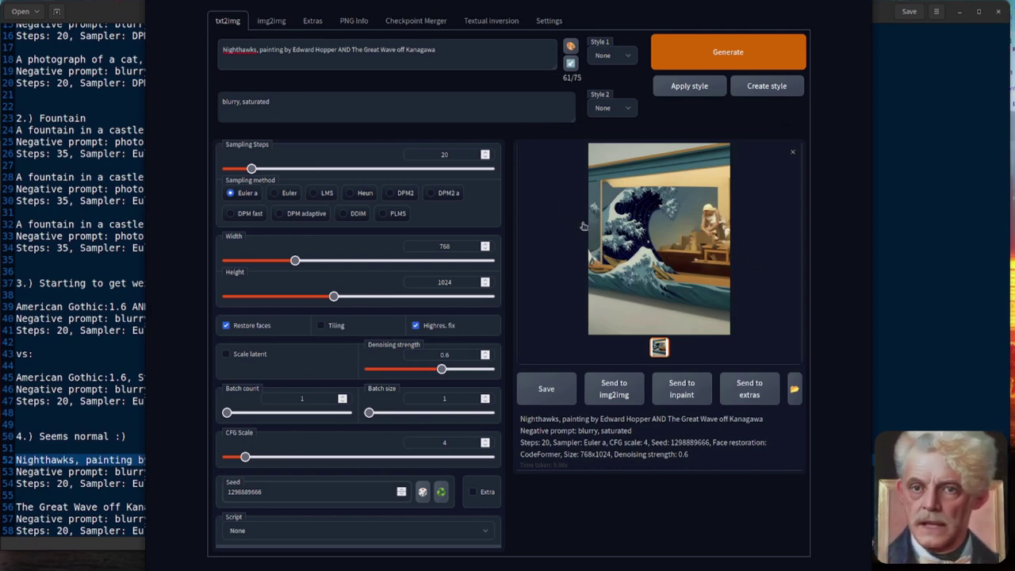
Step: Load 'The Great Wave off Kanagawa AND Nighthawks, painting by Edward Hopper' from lines 56–58 and generate it
left_click(170, 318)
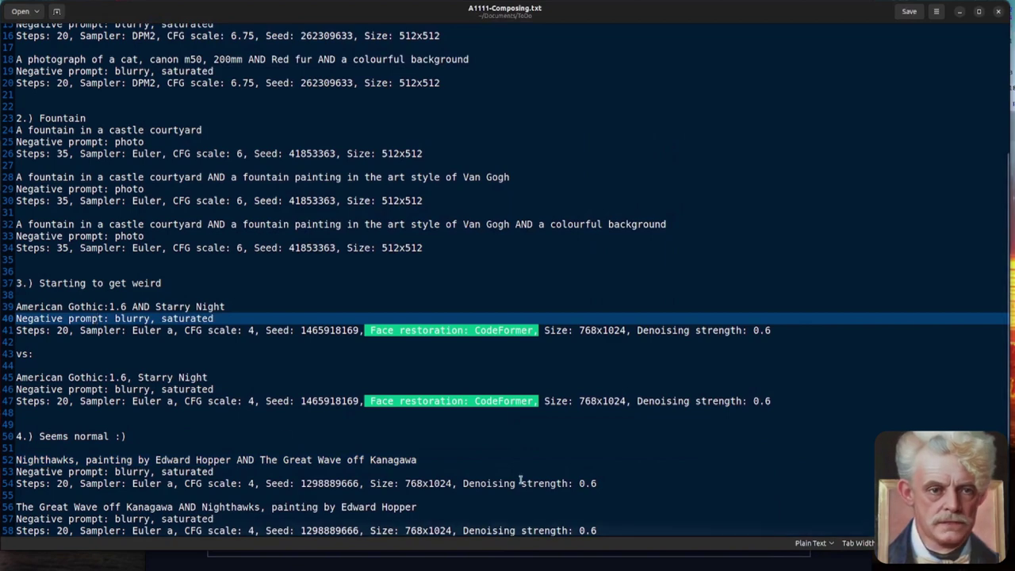
left_click_drag(610, 531, 13, 507)
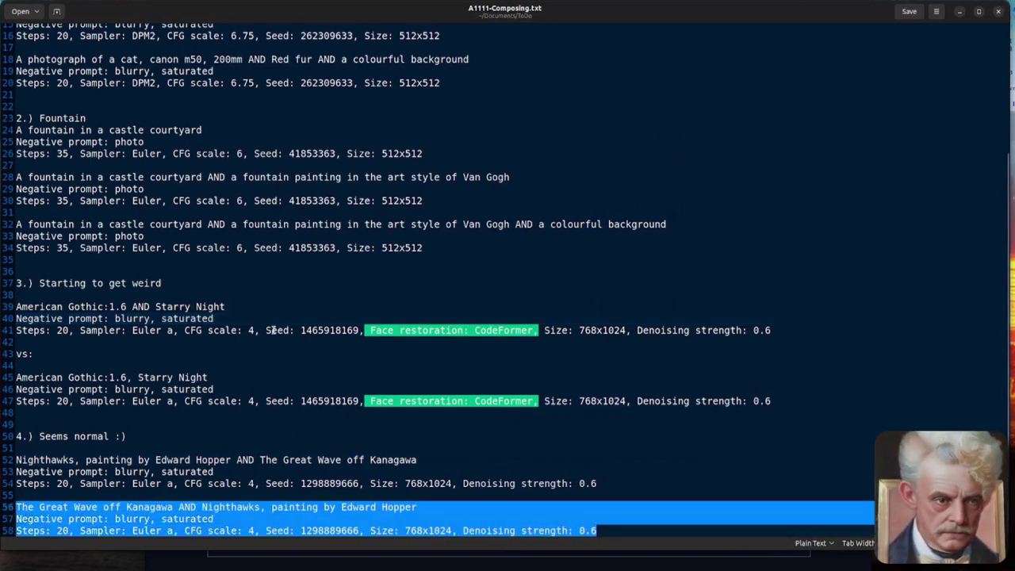
key("alt+Tab")
key("ctrl+a")
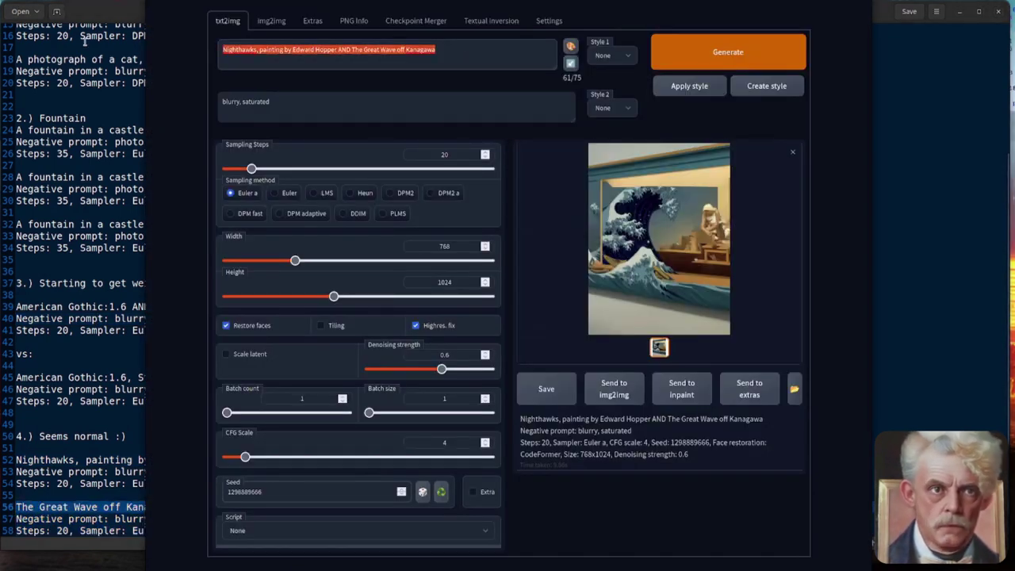
key("ctrl+v")
left_click(570, 65)
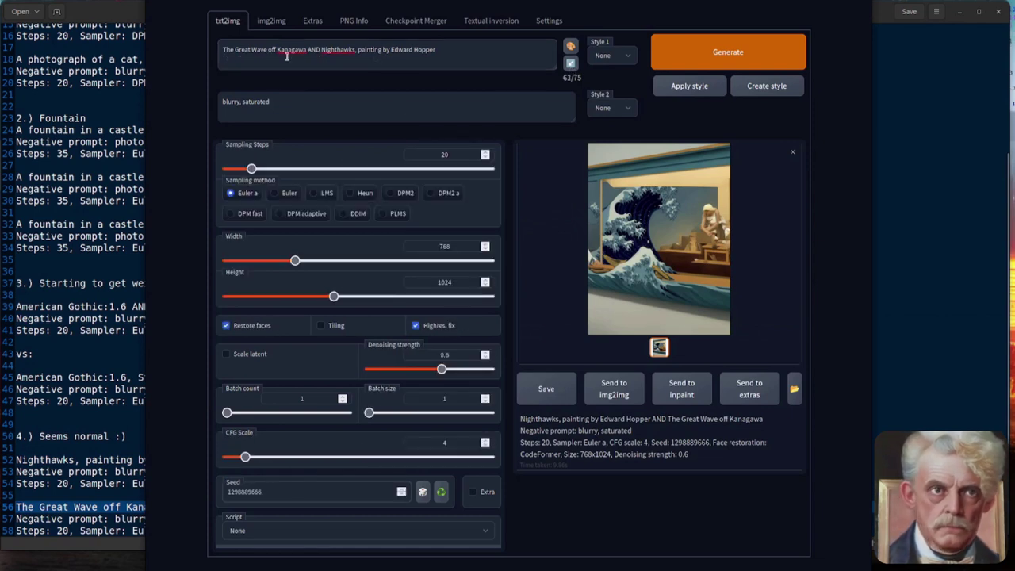
left_click(714, 55)
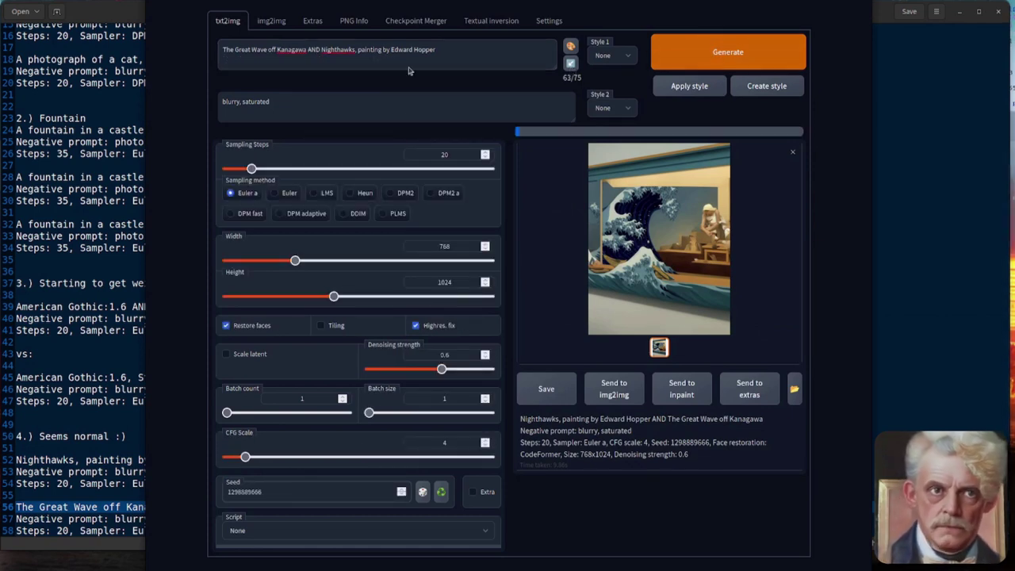